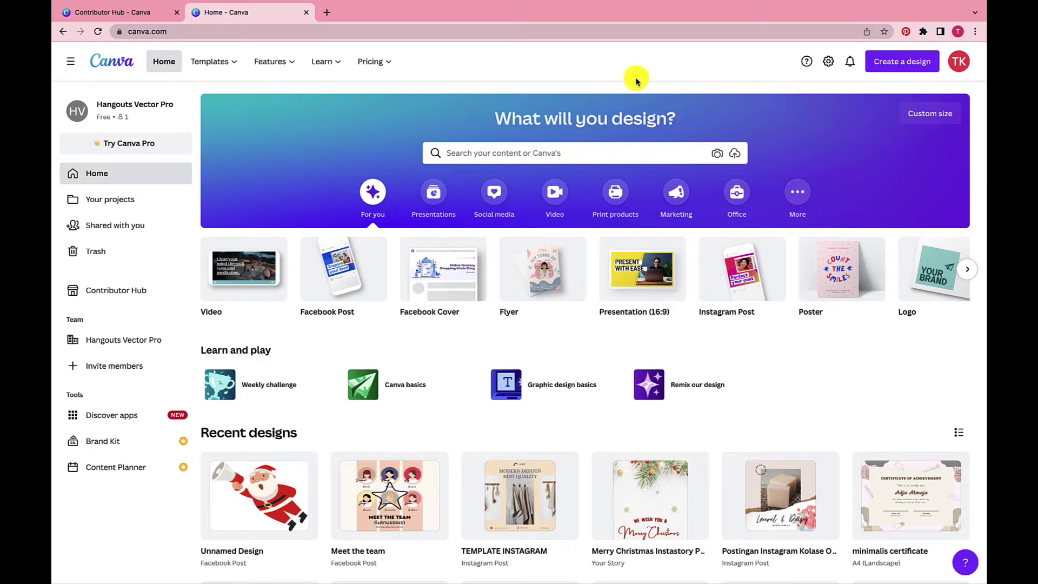
Open the account dropdown from the profile avatar at the top-right of Canva Home.
{"action": "left_click", "coordinate": [959, 61]}
Go to the Public profile and open the red watercolour flower branch image's detail page.
{"action": "left_click", "coordinate": [879, 151]}
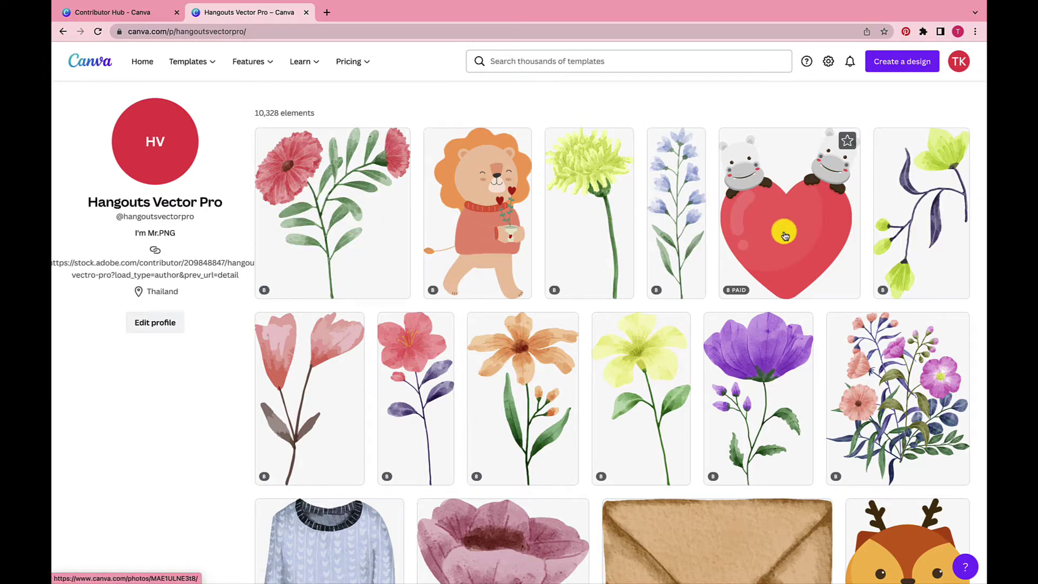
{"action": "left_click", "coordinate": [343, 223]}
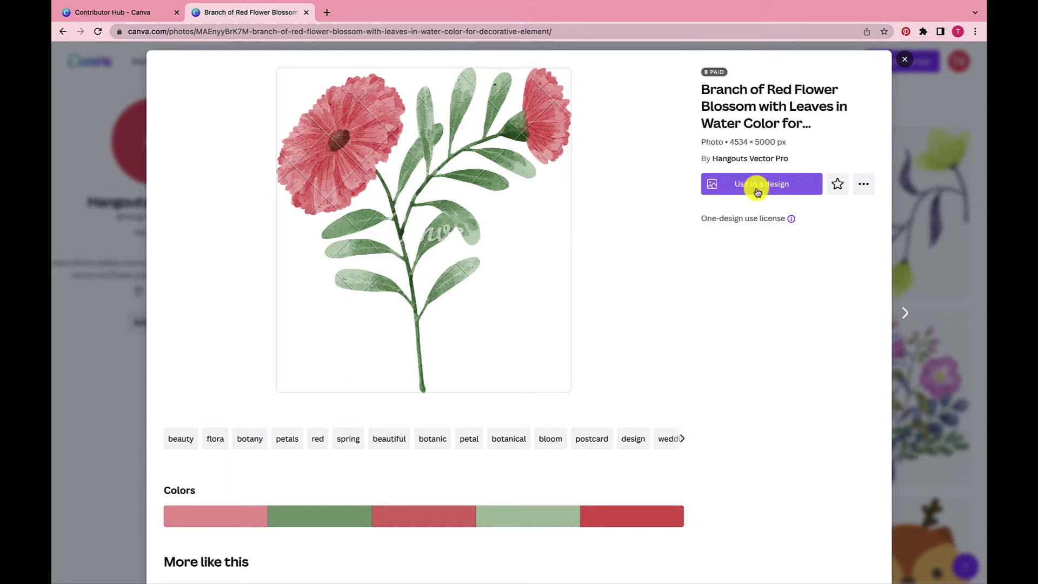
Use the red flower branch image in a new Facebook Post design.
{"action": "left_click", "coordinate": [759, 191]}
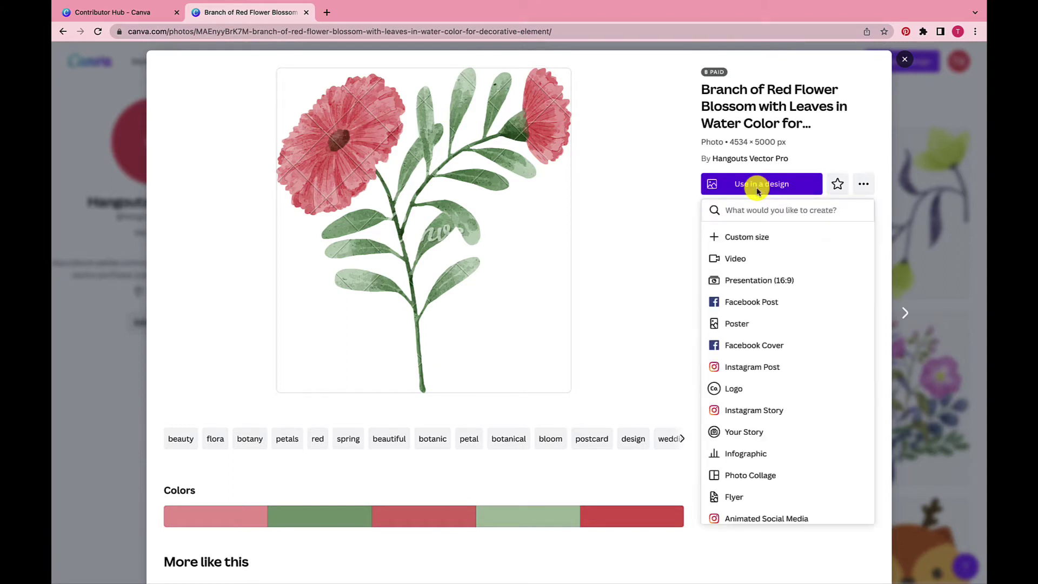
{"action": "left_click", "coordinate": [751, 303]}
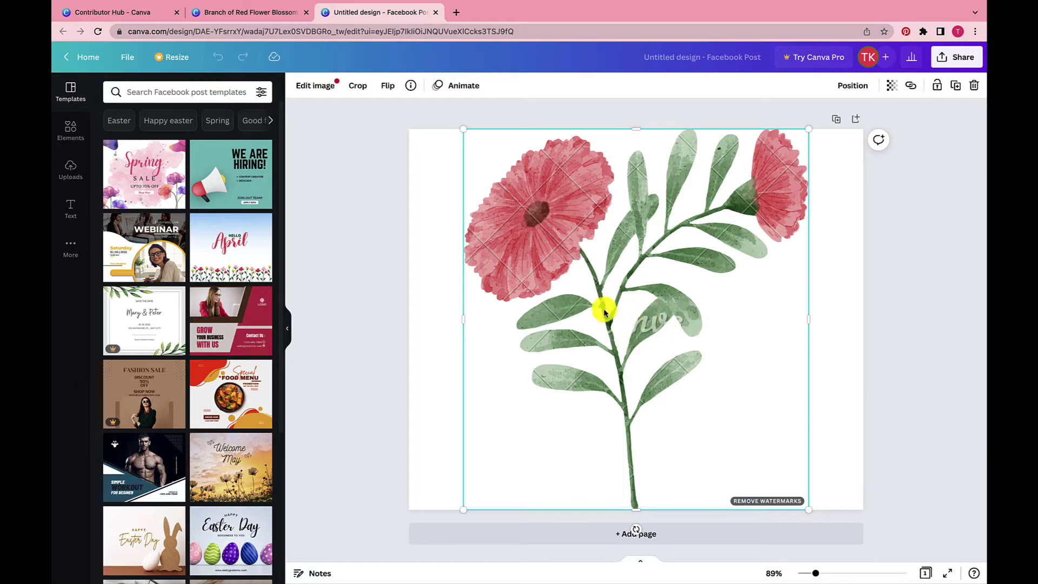
Show more elements by the image's contributor, narrowing the brand search with 'flower'.
{"action": "left_click", "coordinate": [410, 86]}
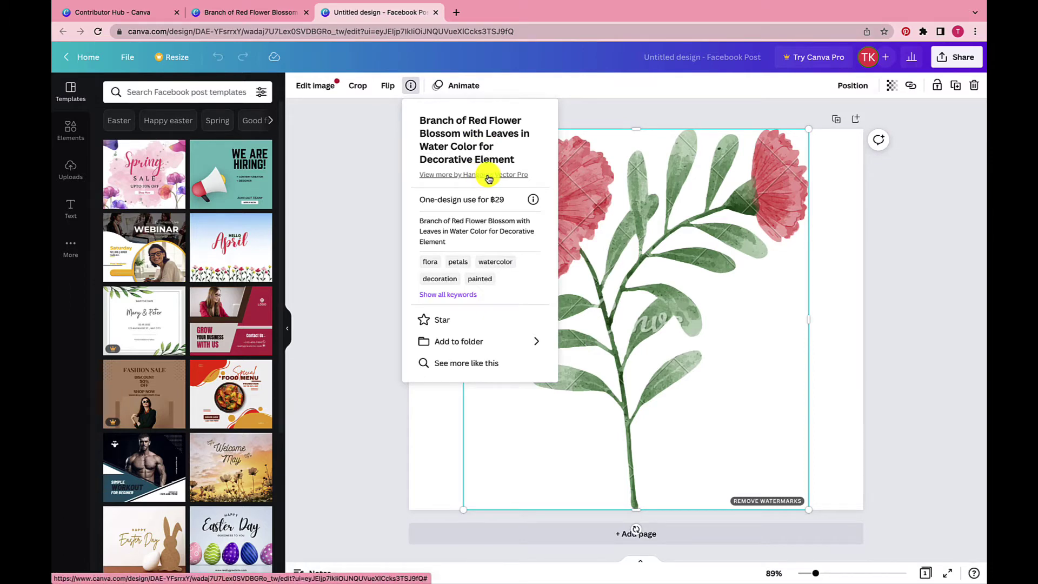
{"action": "left_click", "coordinate": [488, 179]}
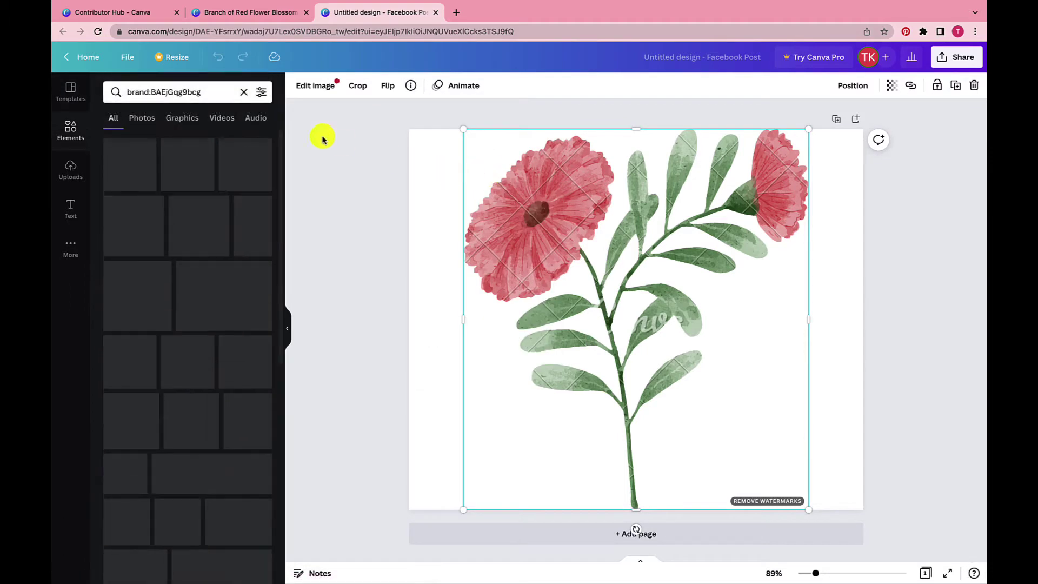
{"action": "left_click", "coordinate": [196, 89]}
{"action": "left_click_drag", "start_coordinate": [210, 92], "coordinate": [126, 92]}
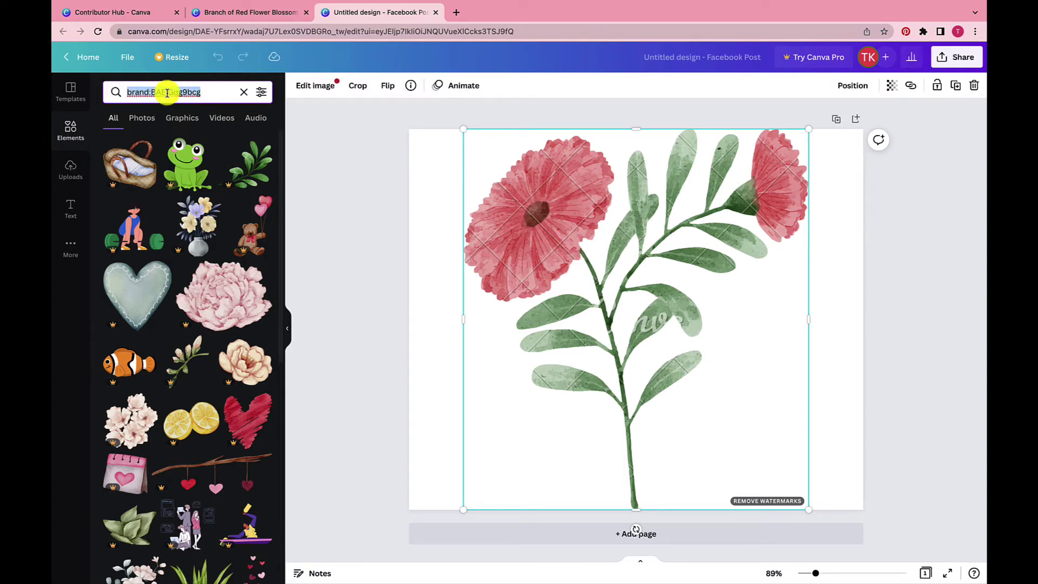
{"action": "left_click", "coordinate": [213, 93]}
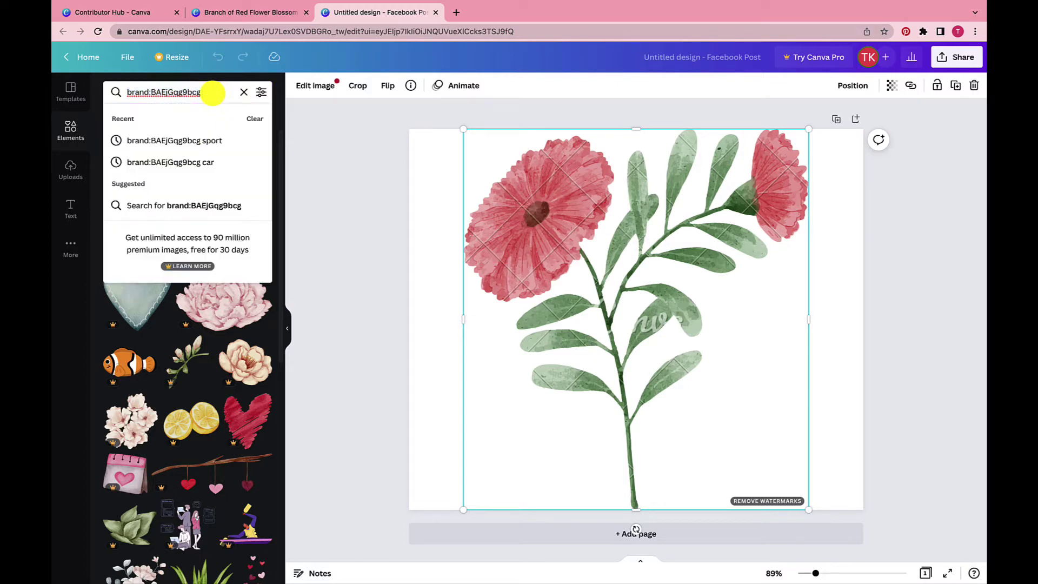
{"action": "type", "text": " flower"}
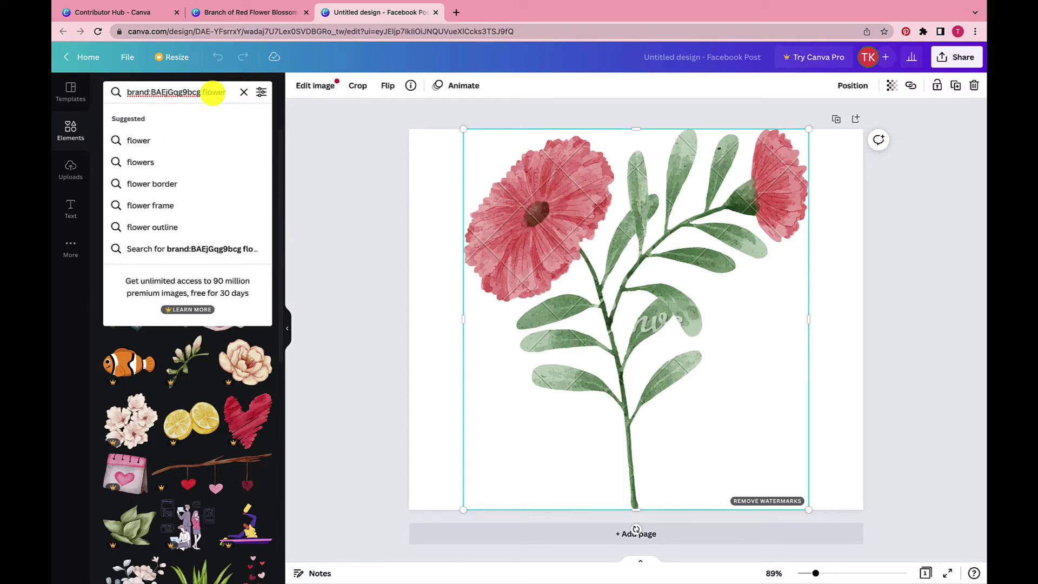
{"action": "key", "text": "Return"}
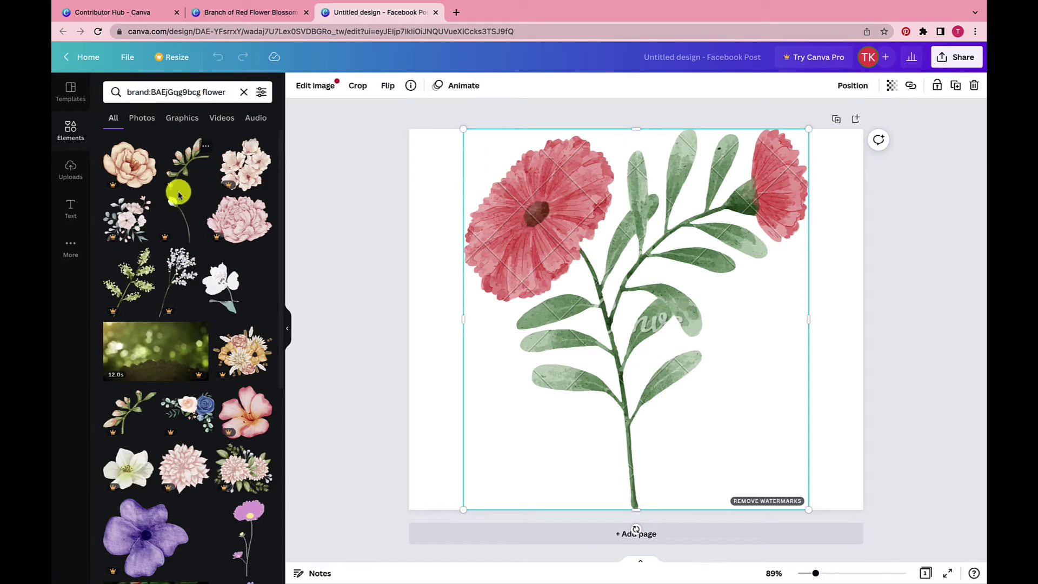
{"action": "mouse_move", "coordinate": [186, 217]}
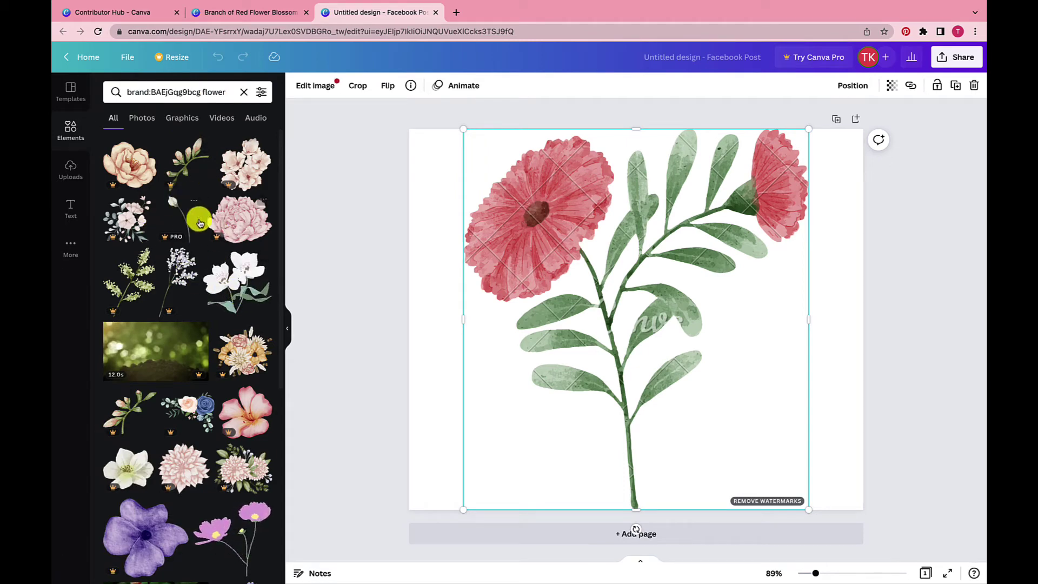
Remove 'flower' from the brand search to list the contributor's full collection.
{"action": "left_click_drag", "start_coordinate": [202, 92], "coordinate": [235, 94]}
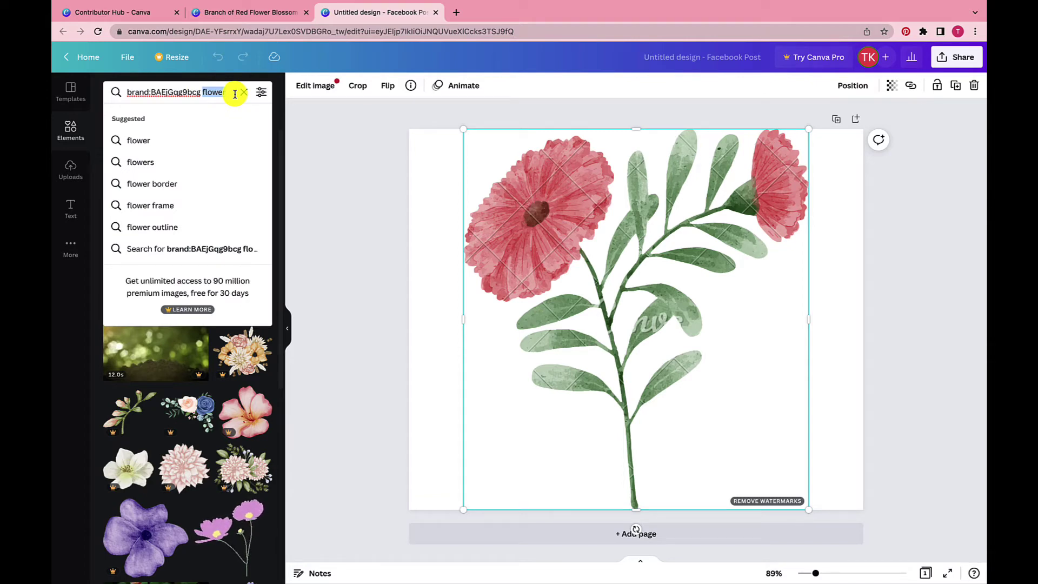
{"action": "key", "text": "BackSpace"}
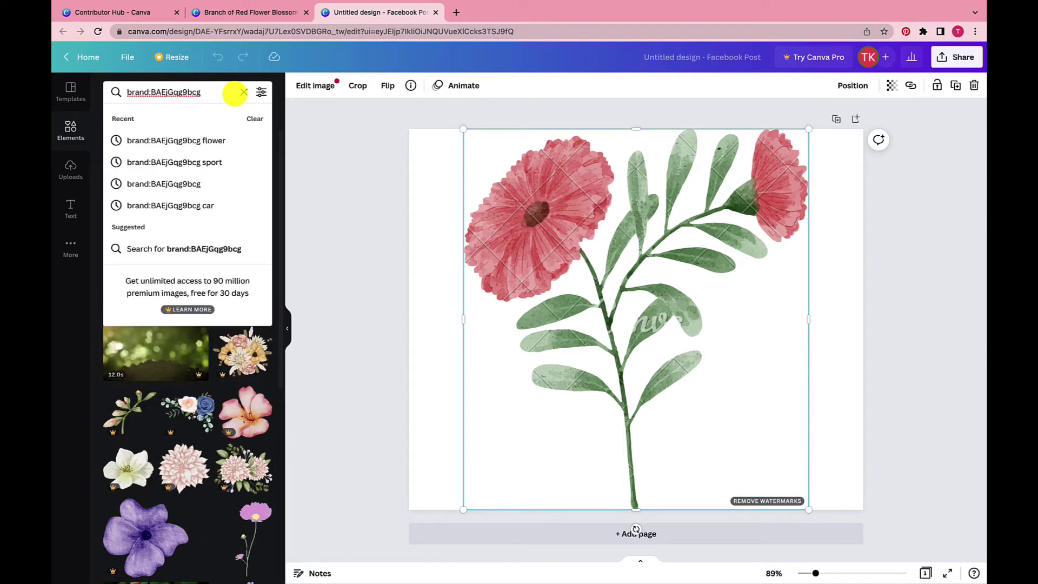
{"action": "key", "text": "Return"}
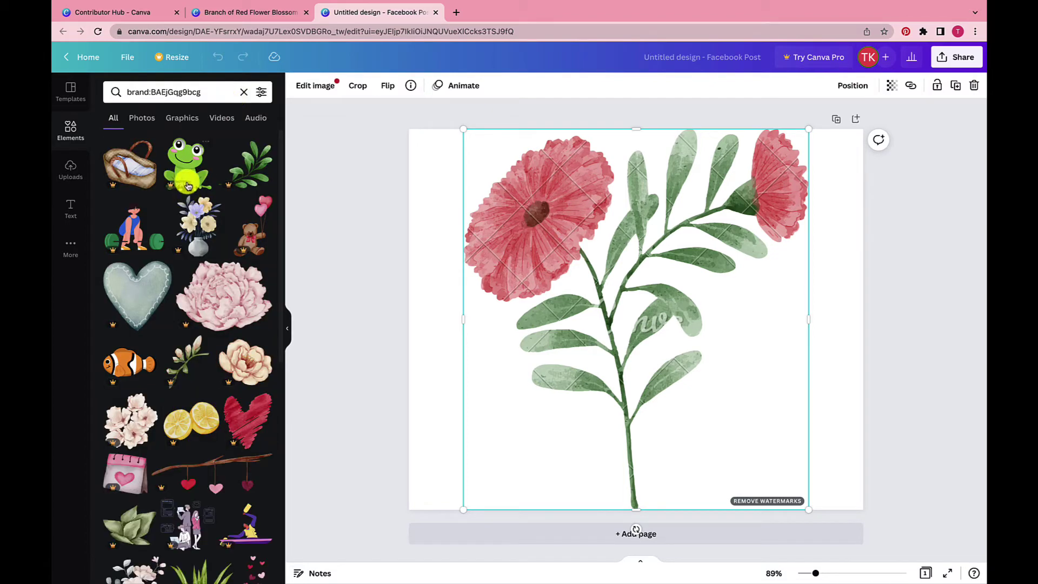
Scroll through the contributor's element results, then close the Facebook Post design tab.
{"action": "scroll", "coordinate": [199, 261], "scroll_direction": "down", "scroll_amount": 3}
{"action": "scroll", "coordinate": [194, 379], "scroll_direction": "down", "scroll_amount": 5}
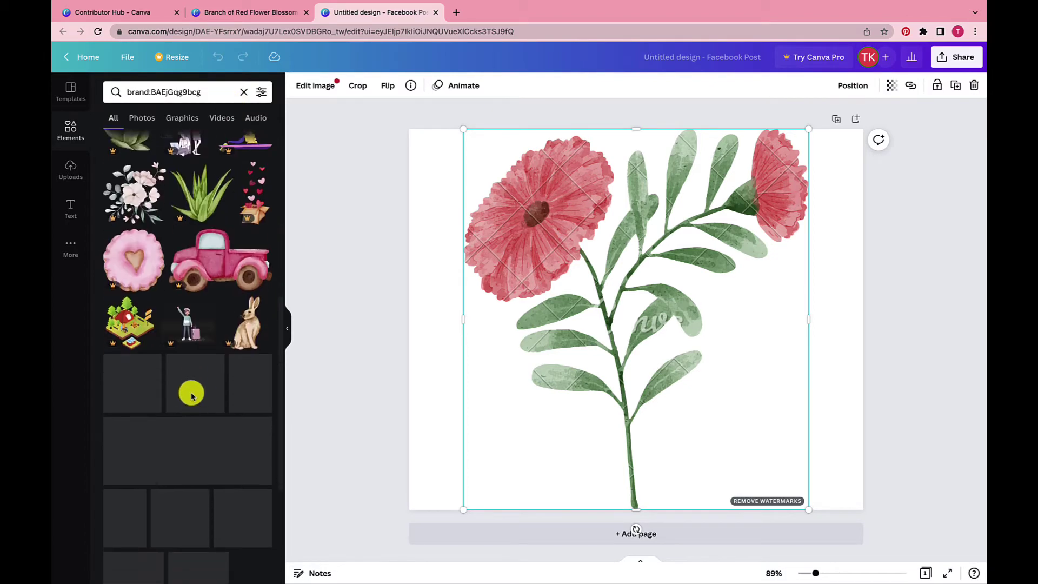
{"action": "scroll", "coordinate": [214, 430], "scroll_direction": "down", "scroll_amount": 4}
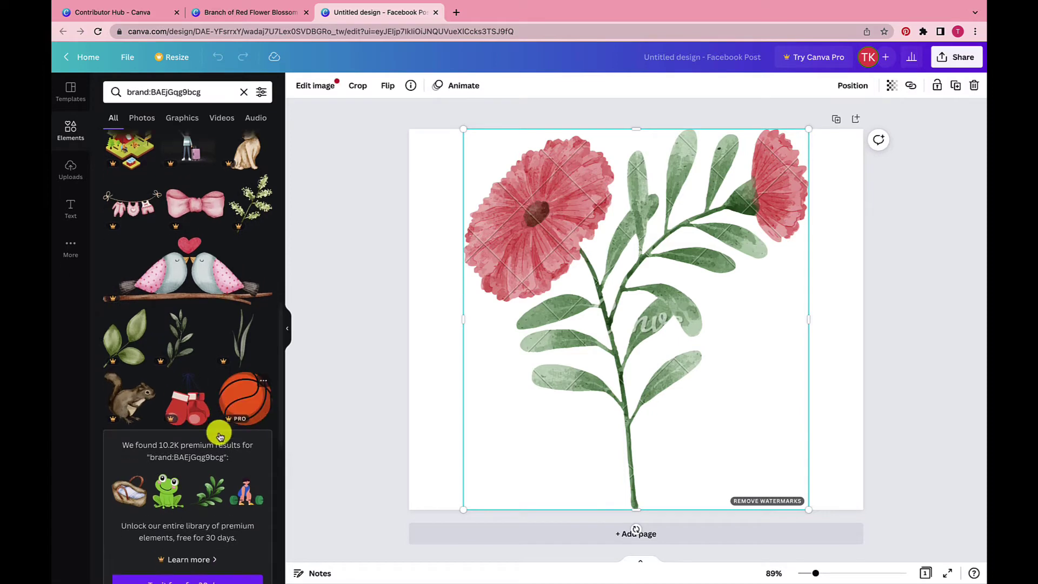
{"action": "scroll", "coordinate": [208, 419], "scroll_direction": "down", "scroll_amount": 1}
{"action": "scroll", "coordinate": [199, 404], "scroll_direction": "down", "scroll_amount": 4}
{"action": "scroll", "coordinate": [199, 401], "scroll_direction": "down", "scroll_amount": 3}
{"action": "scroll", "coordinate": [199, 401], "scroll_direction": "down", "scroll_amount": 1}
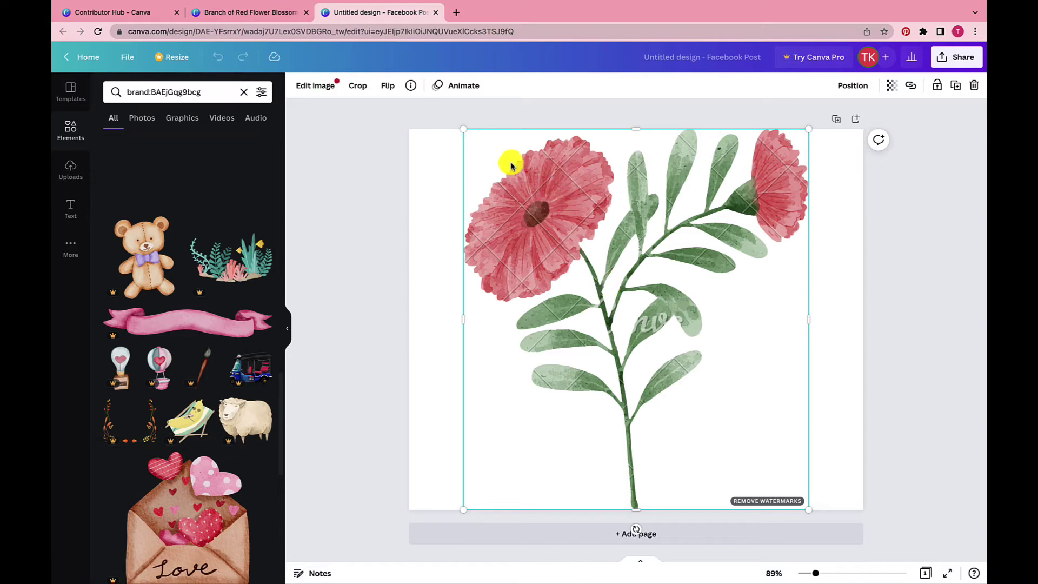
{"action": "left_click", "coordinate": [436, 13]}
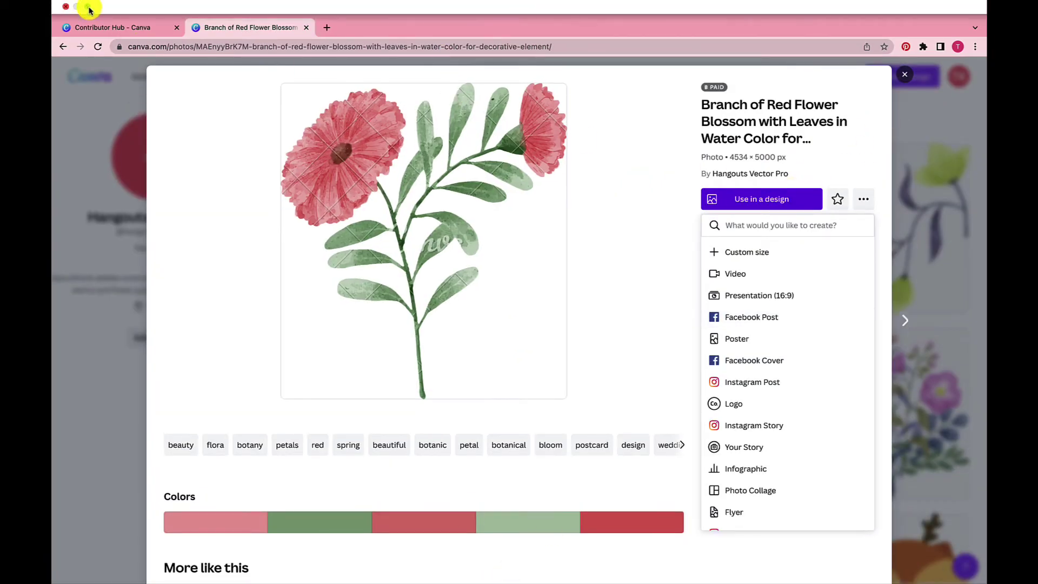
Glance at the sports-themed Canva Element poster in Photoshop, then return to the browser.
{"action": "left_click", "coordinate": [88, 8]}
{"action": "left_click", "coordinate": [537, 575]}
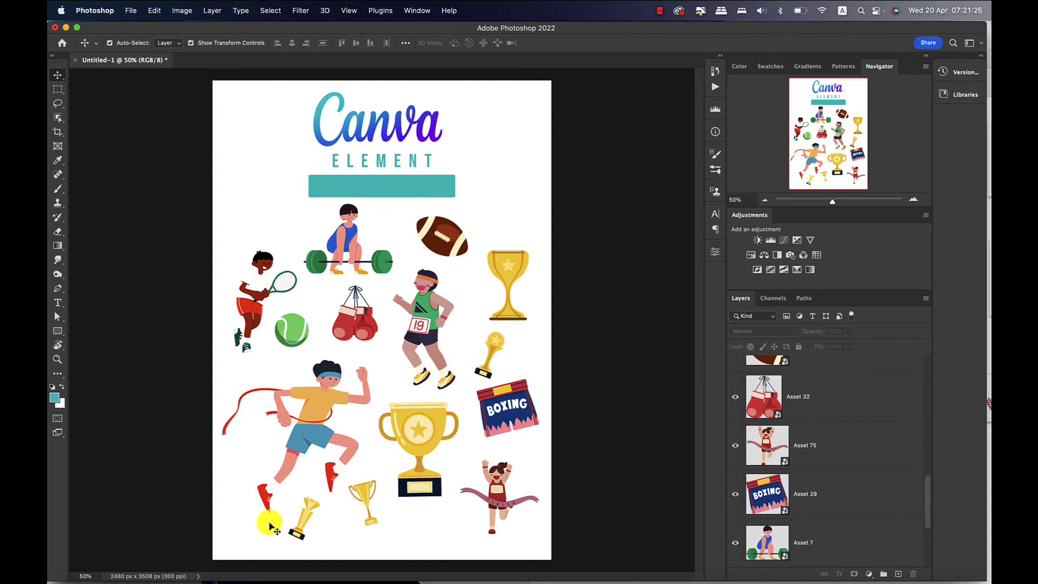
{"action": "left_click", "coordinate": [179, 577]}
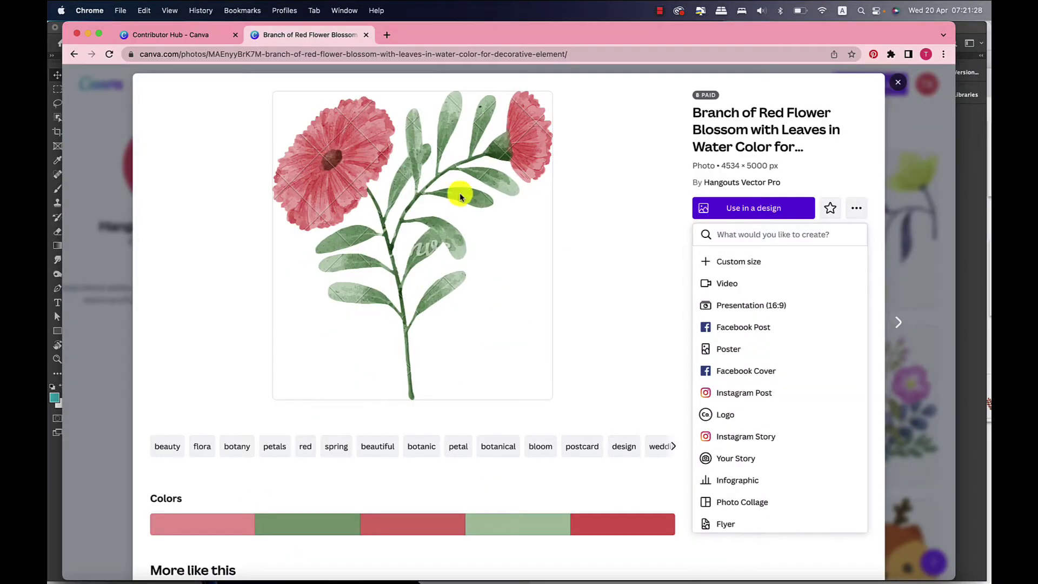
Close the flower page and open the Contributor Hub's upload area and approved collections.
{"action": "left_click", "coordinate": [367, 35]}
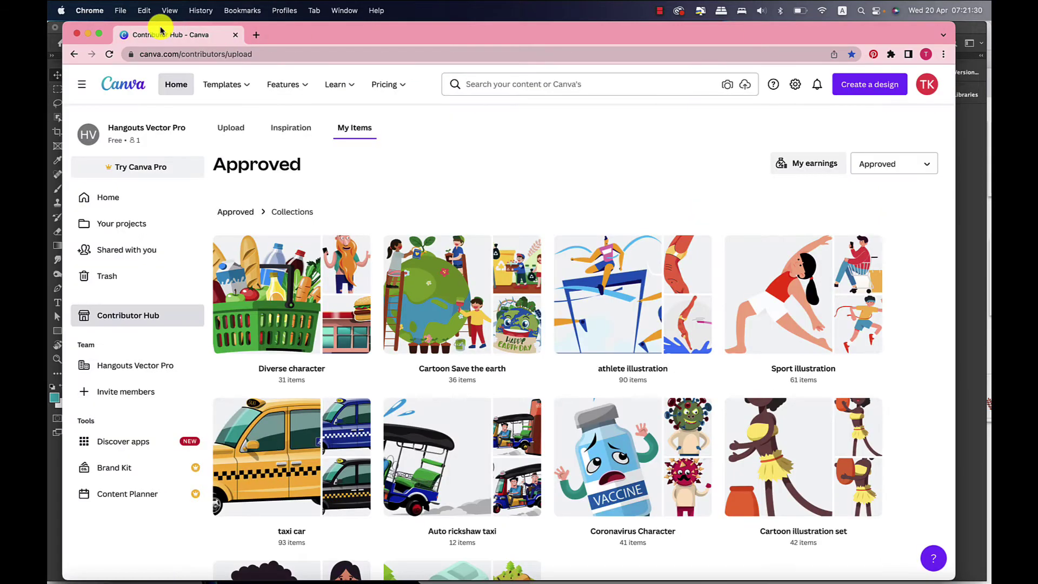
{"action": "left_click", "coordinate": [127, 86]}
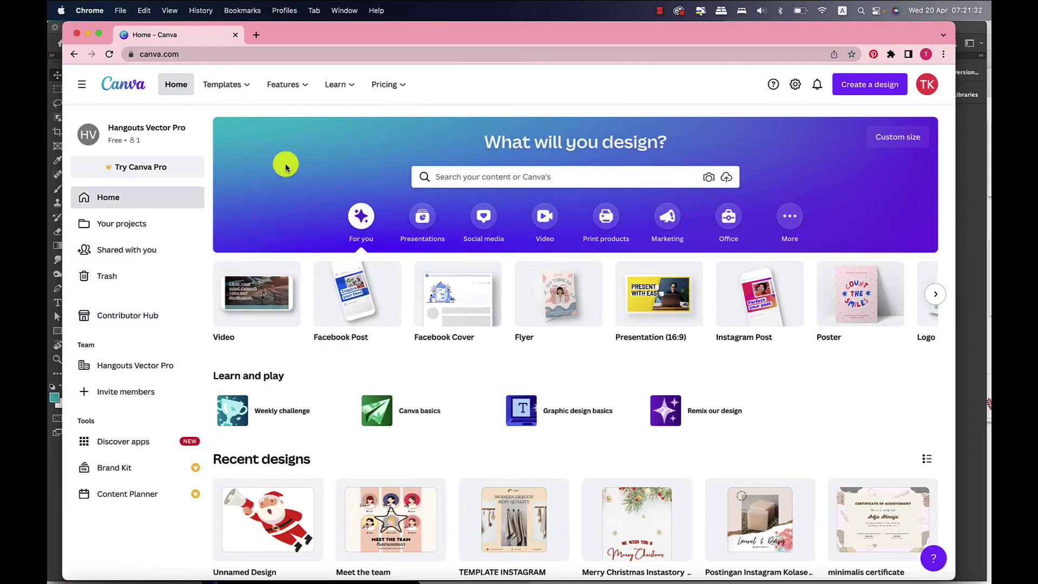
{"action": "left_click", "coordinate": [146, 317]}
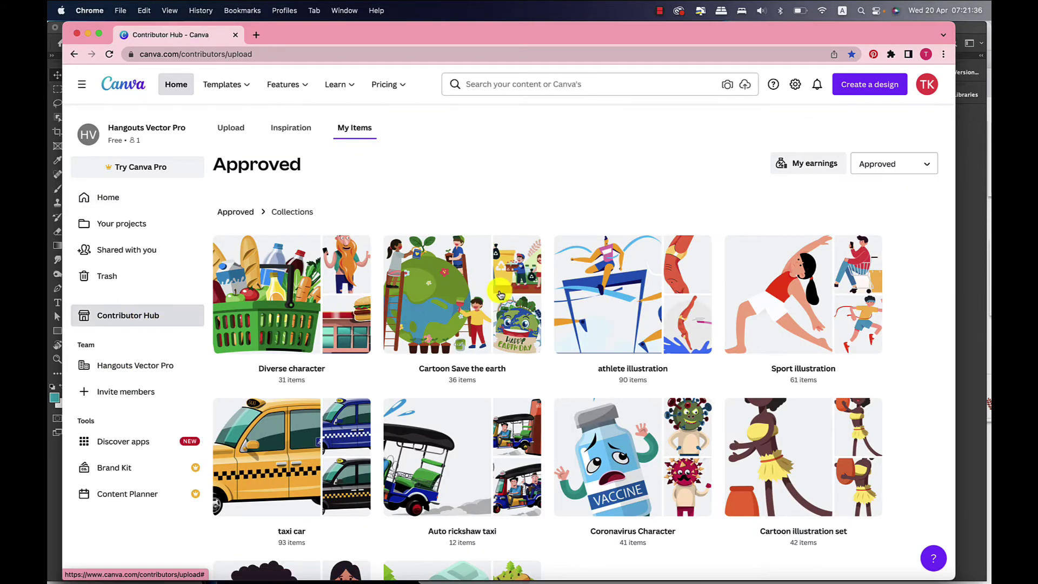
{"action": "left_click", "coordinate": [231, 132]}
{"action": "left_click", "coordinate": [360, 130]}
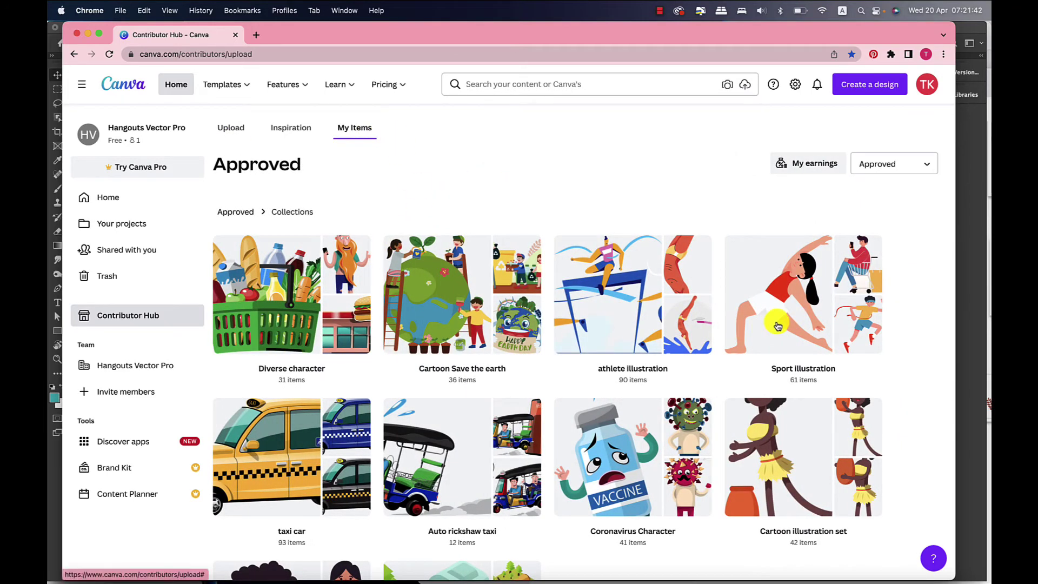
Browse the approved Sport illustration collection, then return to Canva Home.
{"action": "scroll", "coordinate": [672, 365], "scroll_direction": "down", "scroll_amount": 1}
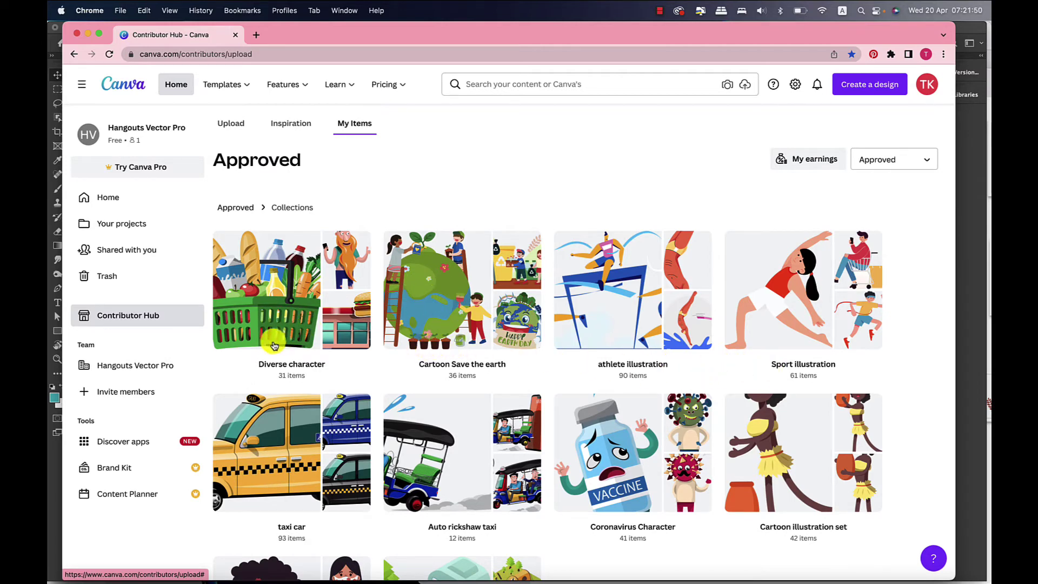
{"action": "left_click", "coordinate": [804, 328]}
{"action": "scroll", "coordinate": [468, 343], "scroll_direction": "down", "scroll_amount": 3}
{"action": "scroll", "coordinate": [533, 352], "scroll_direction": "down", "scroll_amount": 1}
{"action": "scroll", "coordinate": [592, 369], "scroll_direction": "down", "scroll_amount": 2}
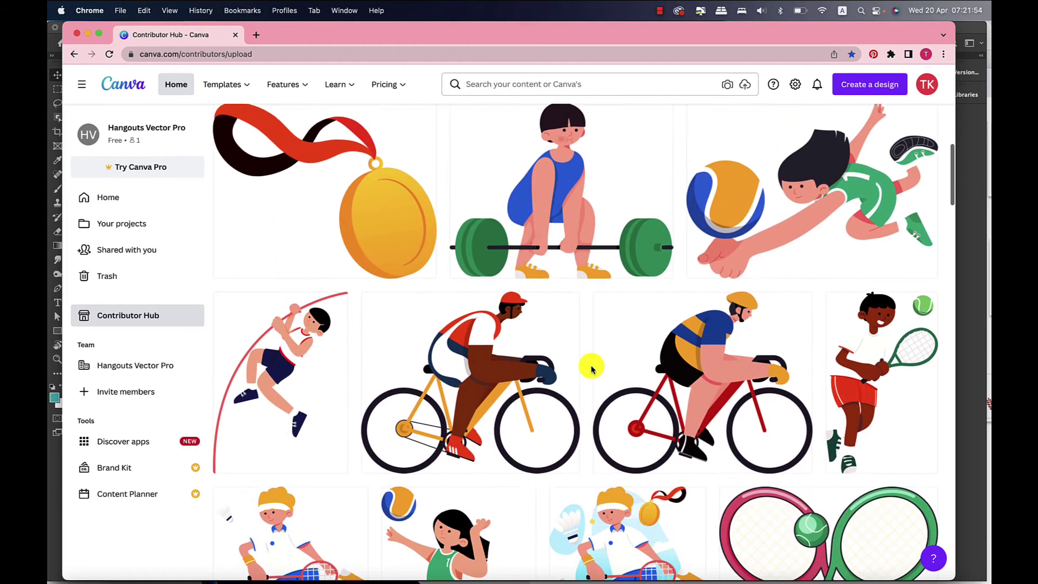
{"action": "scroll", "coordinate": [382, 274], "scroll_direction": "up", "scroll_amount": 2}
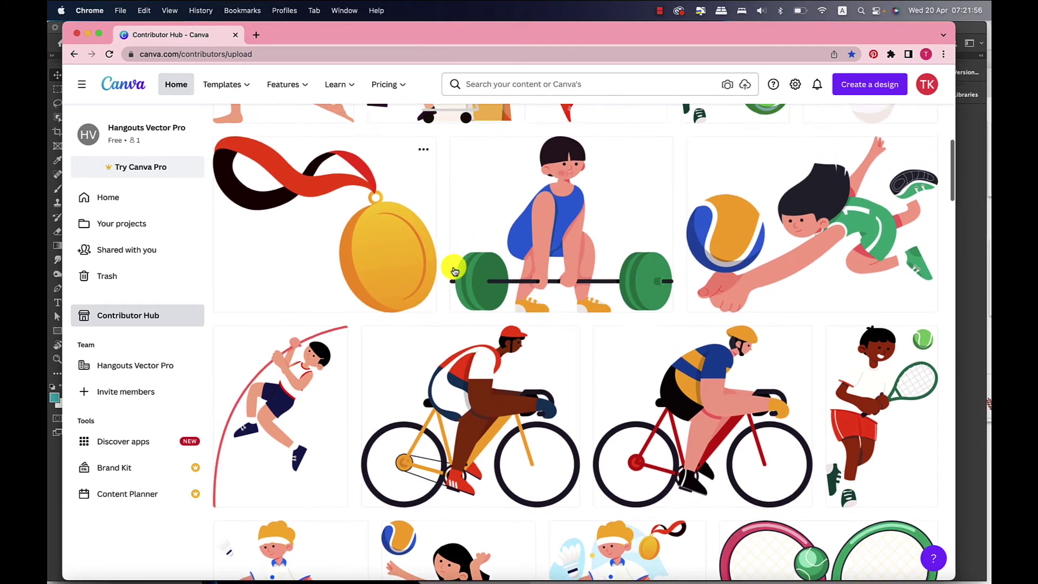
{"action": "scroll", "coordinate": [452, 266], "scroll_direction": "up", "scroll_amount": 2}
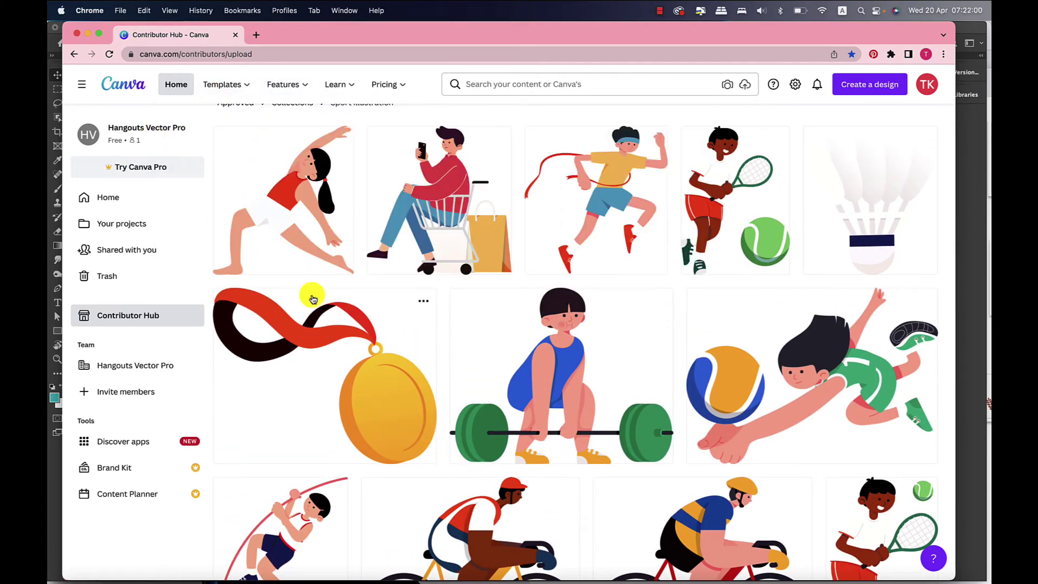
{"action": "left_click", "coordinate": [122, 84]}
Open the recent Santa Facebook Post design and view the Santa Claus illustration's info.
{"action": "left_click", "coordinate": [371, 302]}
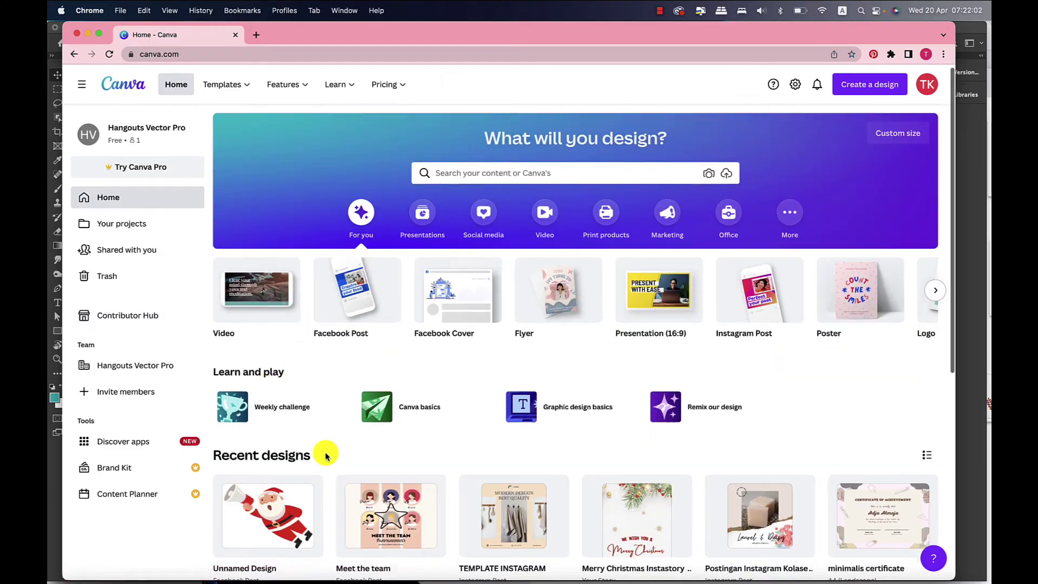
{"action": "scroll", "coordinate": [330, 444], "scroll_direction": "down", "scroll_amount": 1}
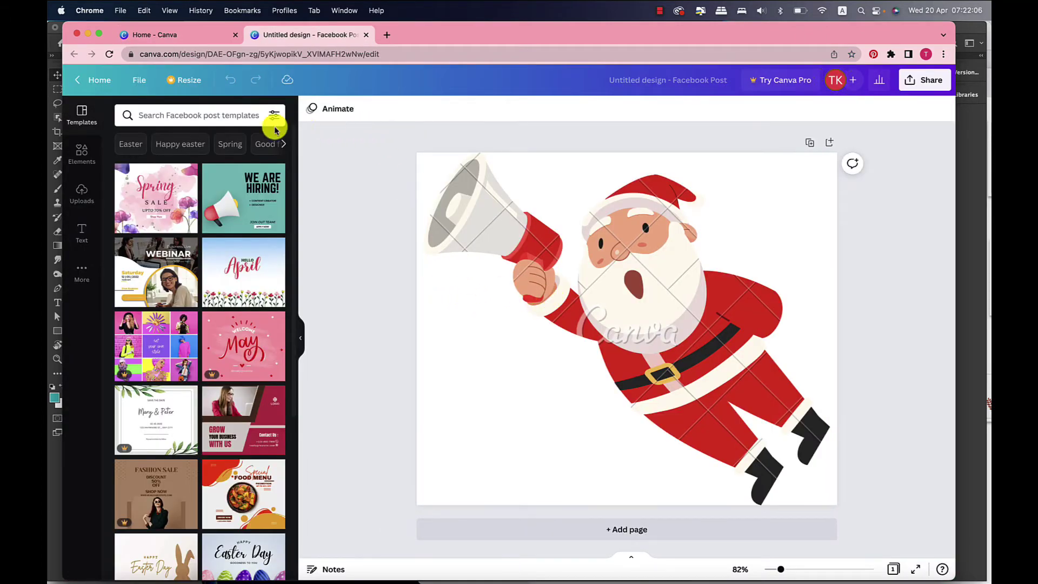
{"action": "left_click", "coordinate": [232, 124]}
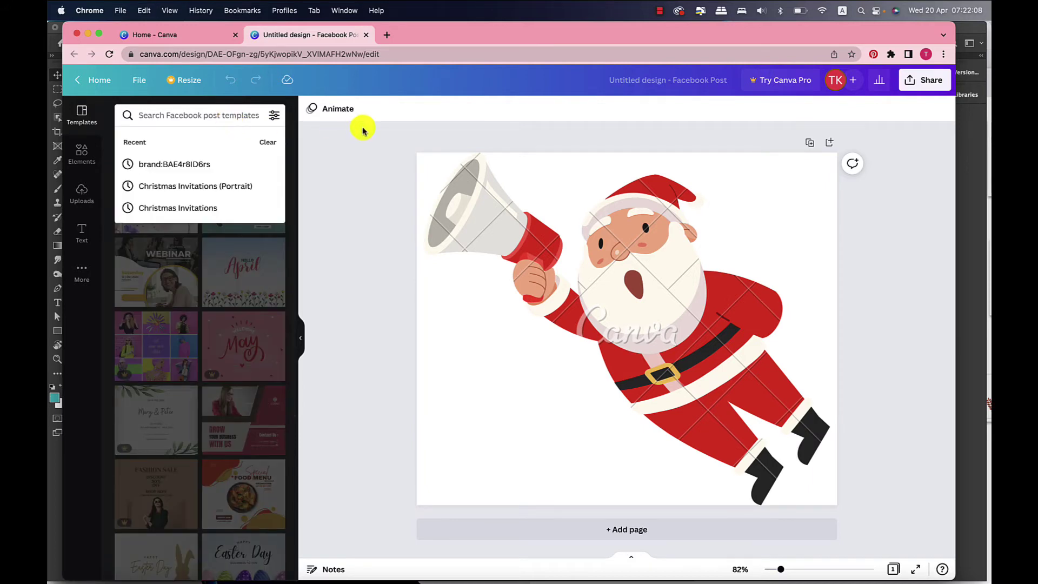
{"action": "left_click", "coordinate": [575, 192]}
{"action": "left_click", "coordinate": [425, 108]}
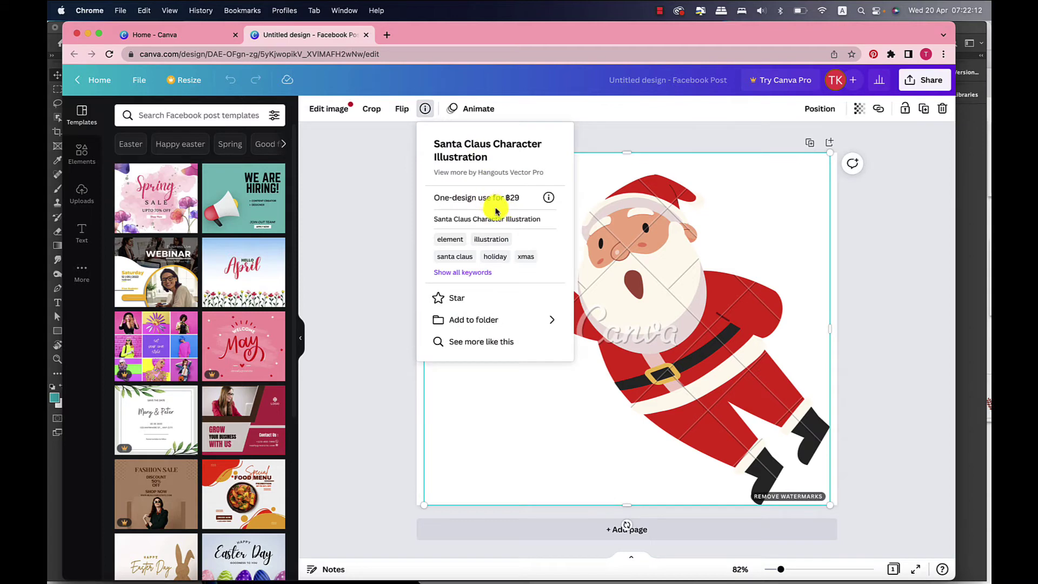
{"action": "left_click", "coordinate": [500, 172]}
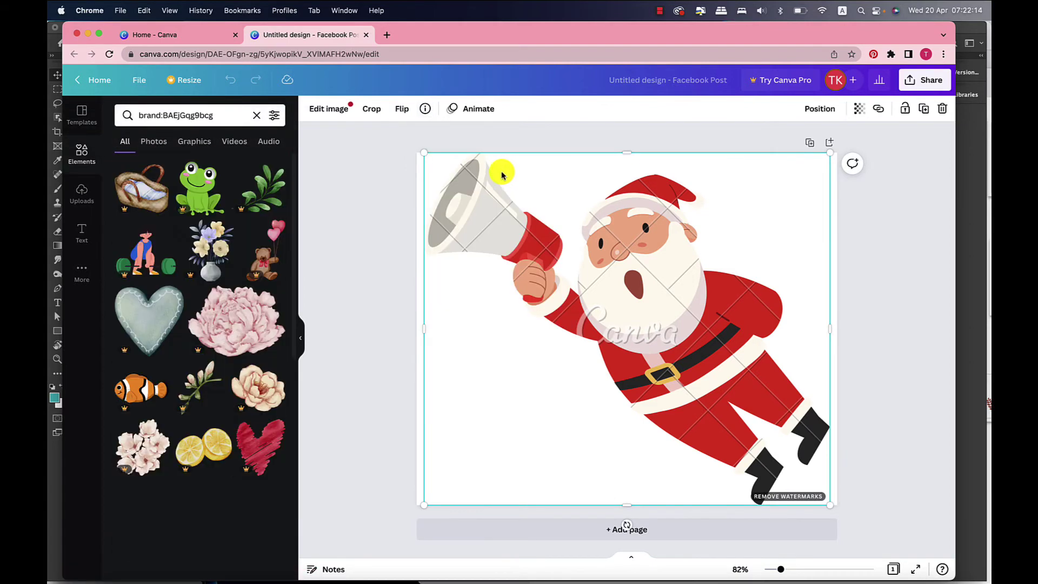
Rerun the recent contributor 'sport' brand search and open Boy Lifting Weights details.
{"action": "left_click", "coordinate": [228, 116]}
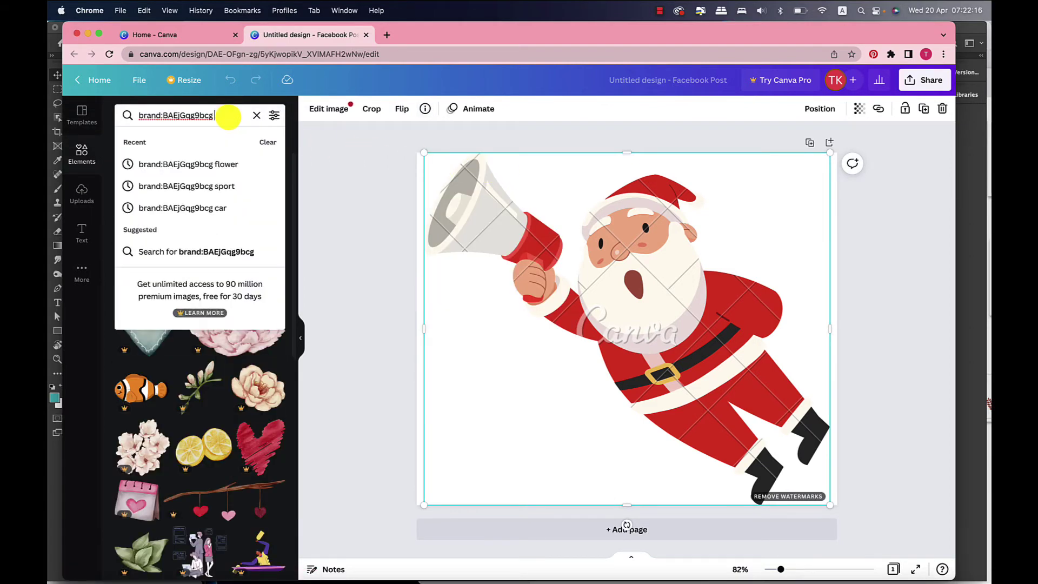
{"action": "left_click", "coordinate": [227, 186]}
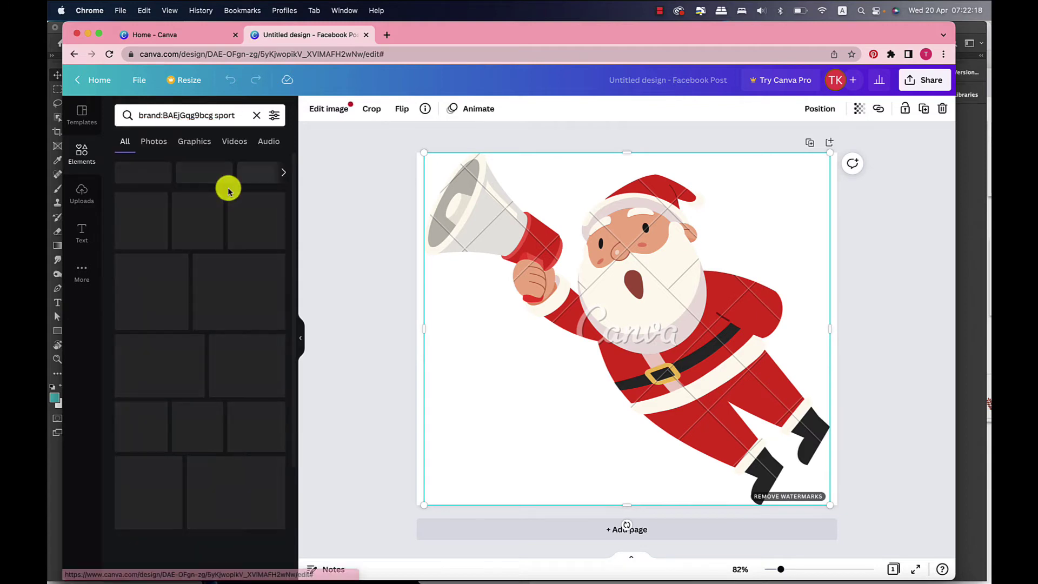
{"action": "mouse_move", "coordinate": [199, 187]}
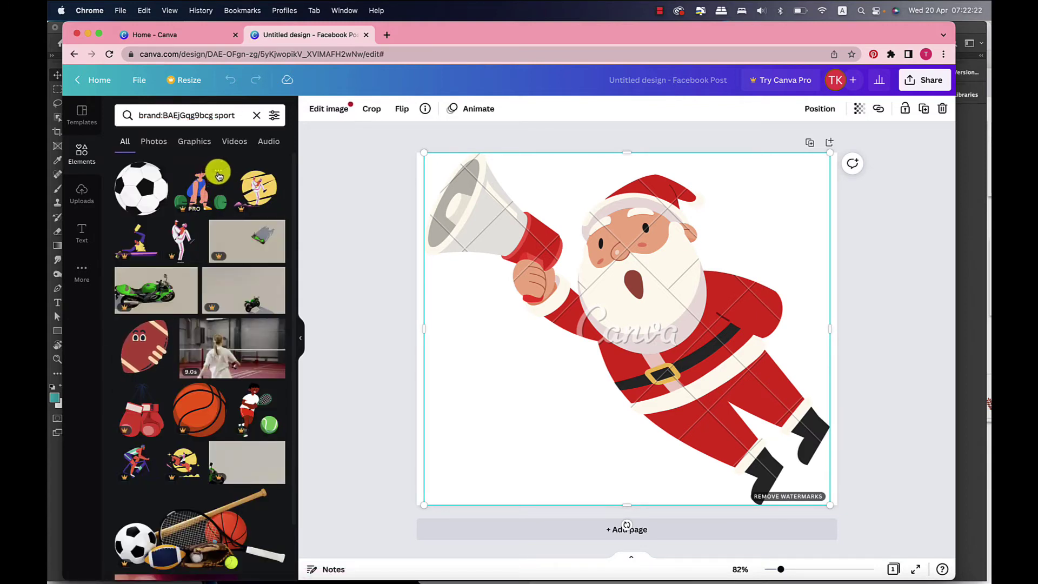
{"action": "left_click", "coordinate": [219, 173]}
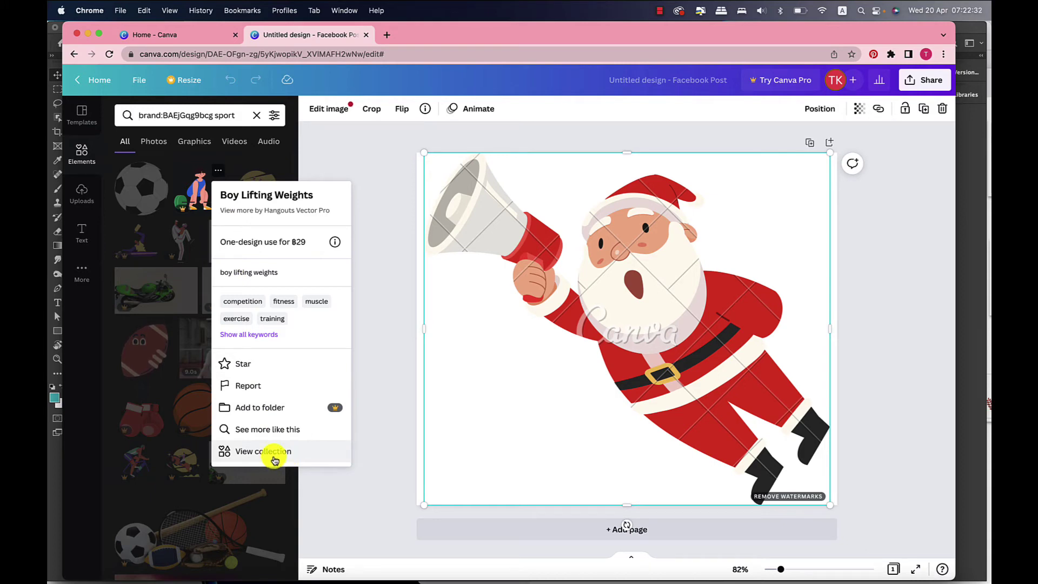
Browse the set:nAE9cbw9fpk sports collection, then switch to the Home - Canva tab.
{"action": "left_click", "coordinate": [273, 458]}
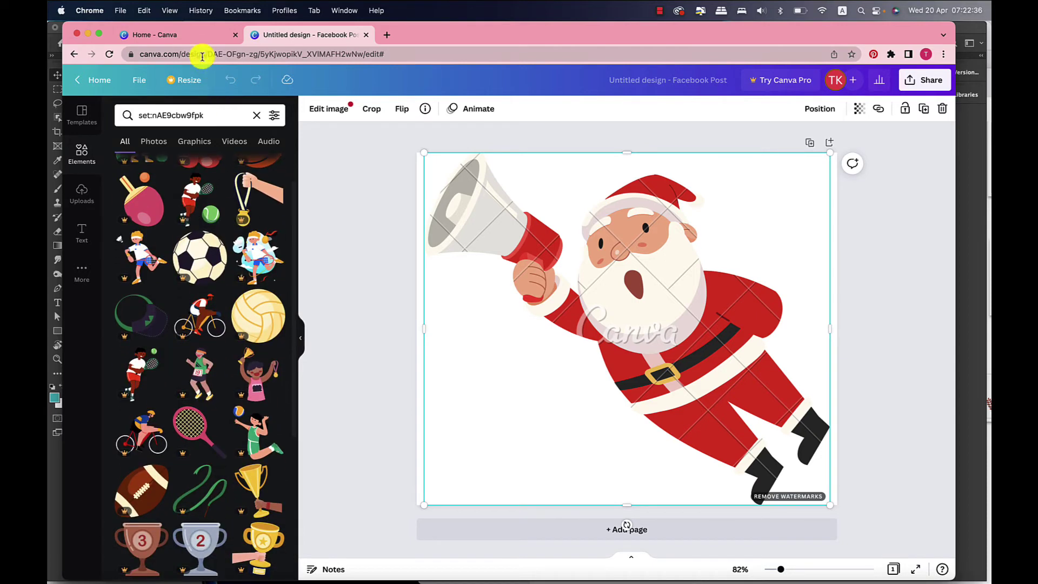
{"action": "scroll", "coordinate": [211, 444], "scroll_direction": "down", "scroll_amount": 2}
{"action": "scroll", "coordinate": [210, 414], "scroll_direction": "down", "scroll_amount": 10}
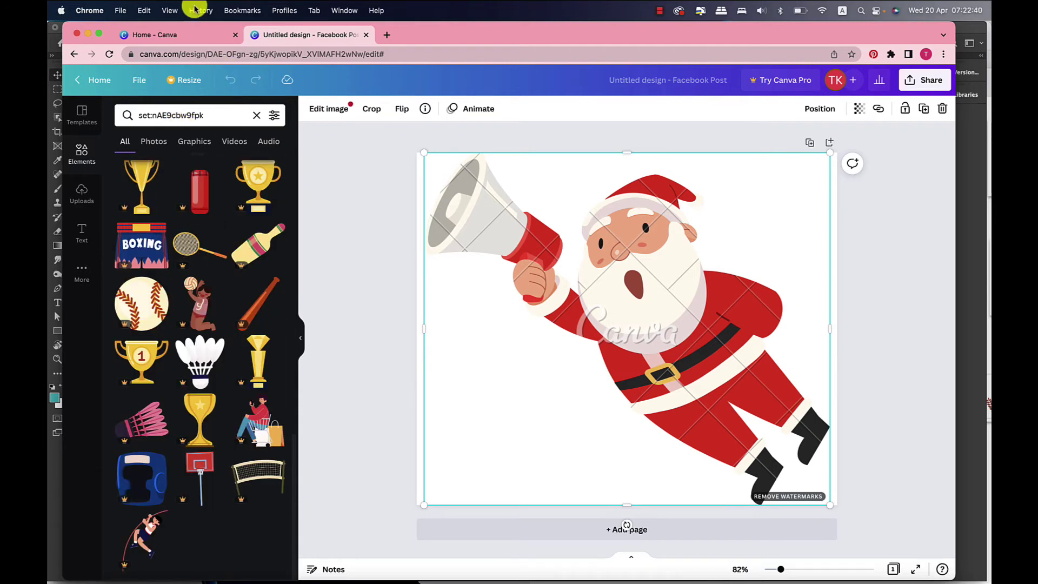
{"action": "left_click", "coordinate": [186, 34]}
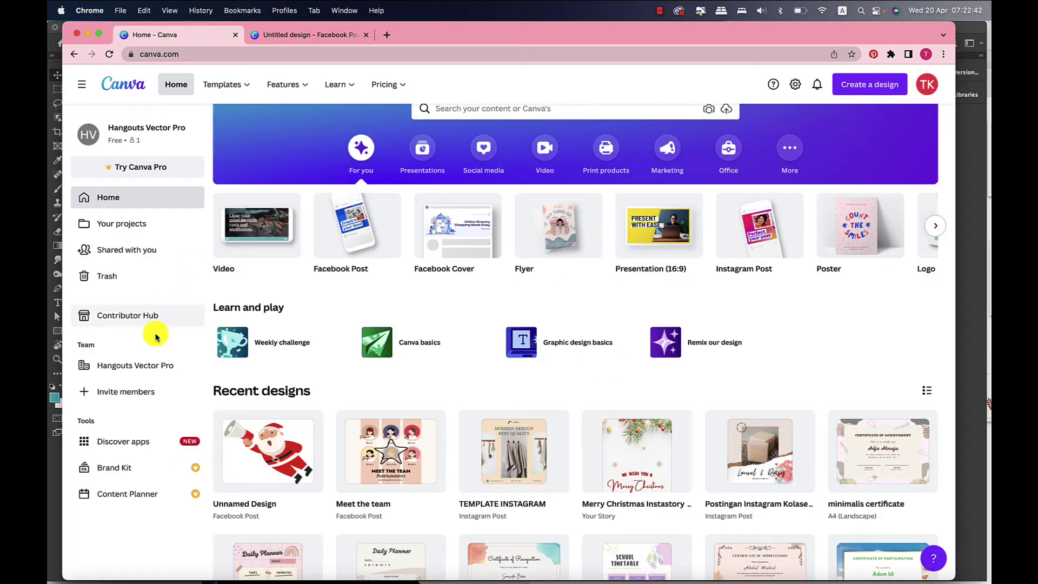
Review the approved Sport illustration collection in Contributor Hub.
{"action": "left_click", "coordinate": [152, 315]}
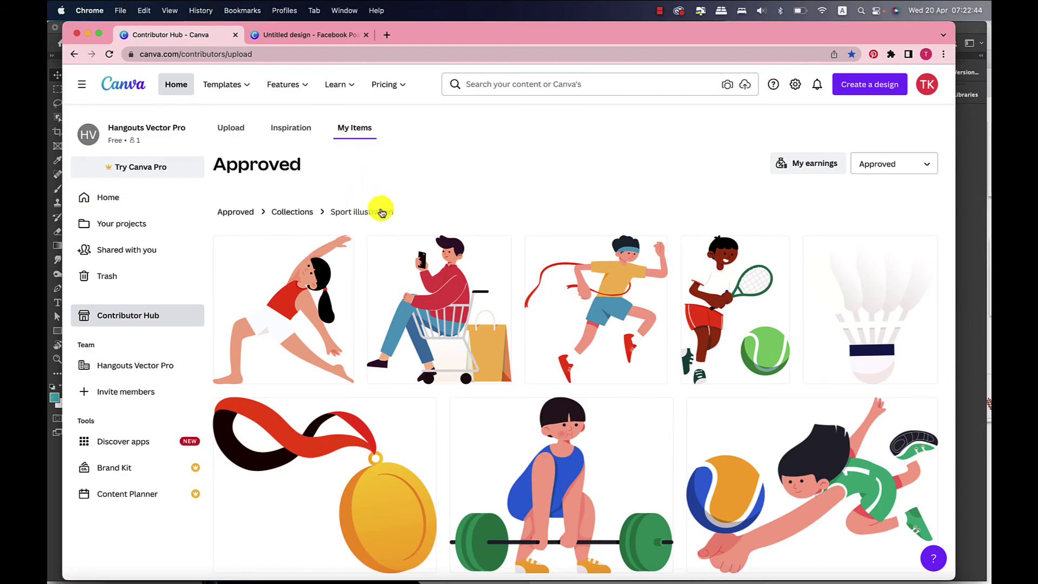
{"action": "scroll", "coordinate": [716, 429], "scroll_direction": "down", "scroll_amount": 5}
{"action": "scroll", "coordinate": [714, 429], "scroll_direction": "down", "scroll_amount": 10}
{"action": "scroll", "coordinate": [714, 429], "scroll_direction": "down", "scroll_amount": 2}
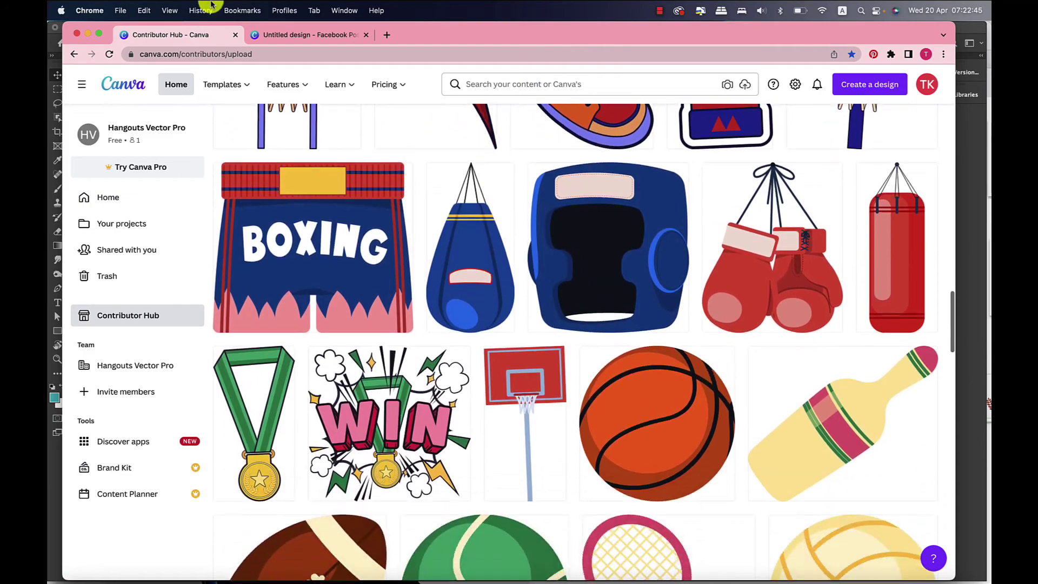
Select the set:nAE9cbw9fpk text in the editor's Elements search, then bring Photoshop forward.
{"action": "left_click", "coordinate": [312, 43]}
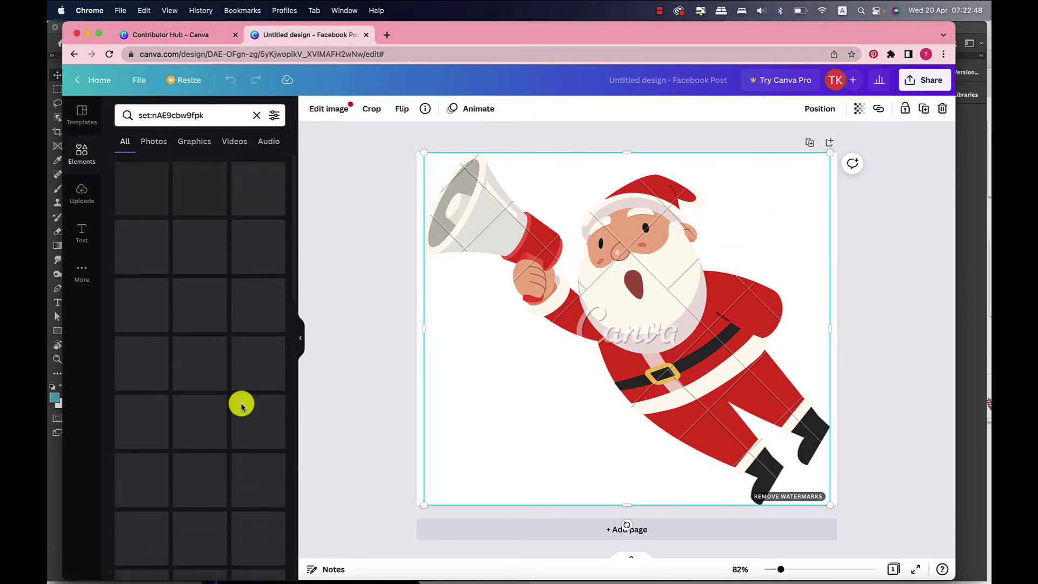
{"action": "left_click", "coordinate": [204, 115]}
{"action": "left_click_drag", "start_coordinate": [204, 115], "coordinate": [155, 115]}
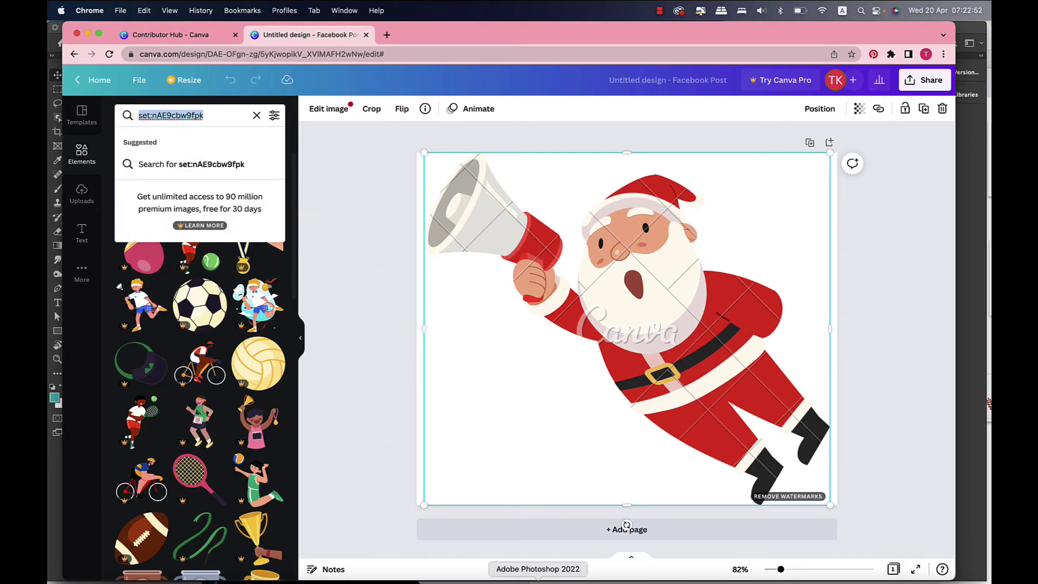
{"action": "left_click", "coordinate": [541, 582]}
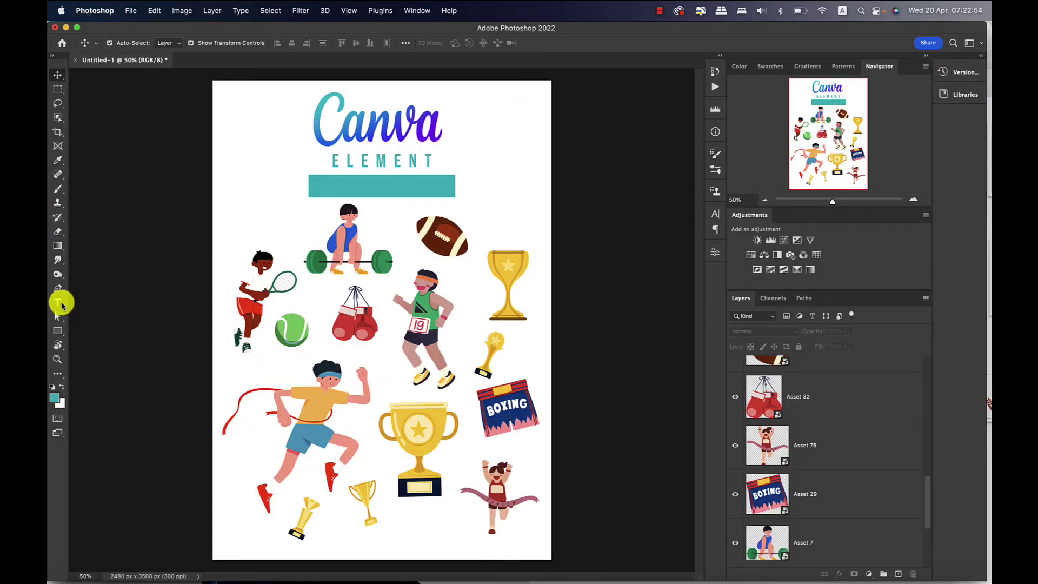
Paste the set:nAE9cbw9fpk ID as a new text layer on the teal bar.
{"action": "left_click", "coordinate": [60, 303]}
{"action": "left_click", "coordinate": [351, 188]}
{"action": "key", "text": "ctrl+v"}
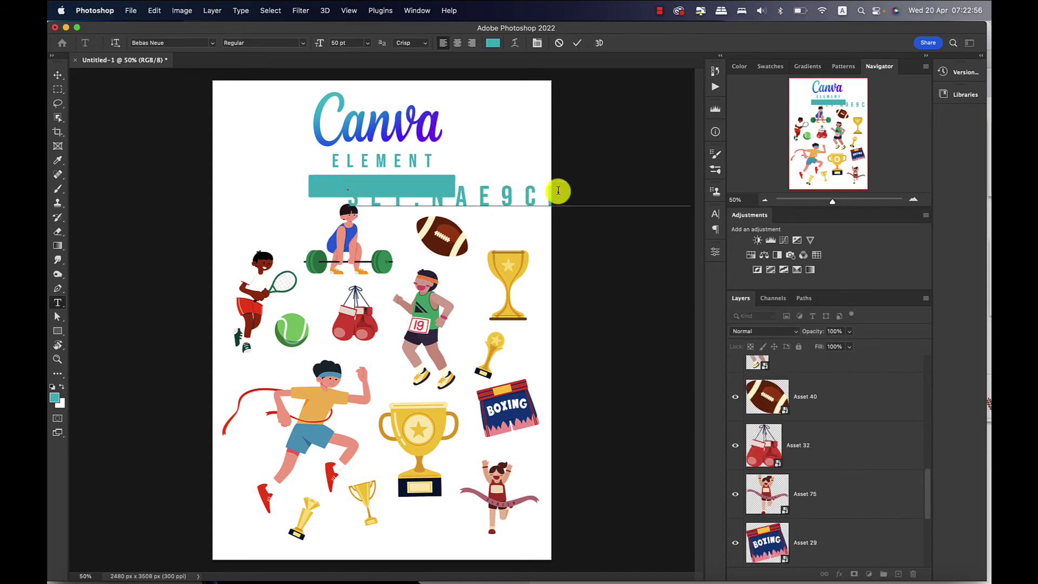
{"action": "key", "text": "ctrl+a"}
Style the ID text with 0 tracking, 38 pt size and white colour.
{"action": "left_click", "coordinate": [715, 215]}
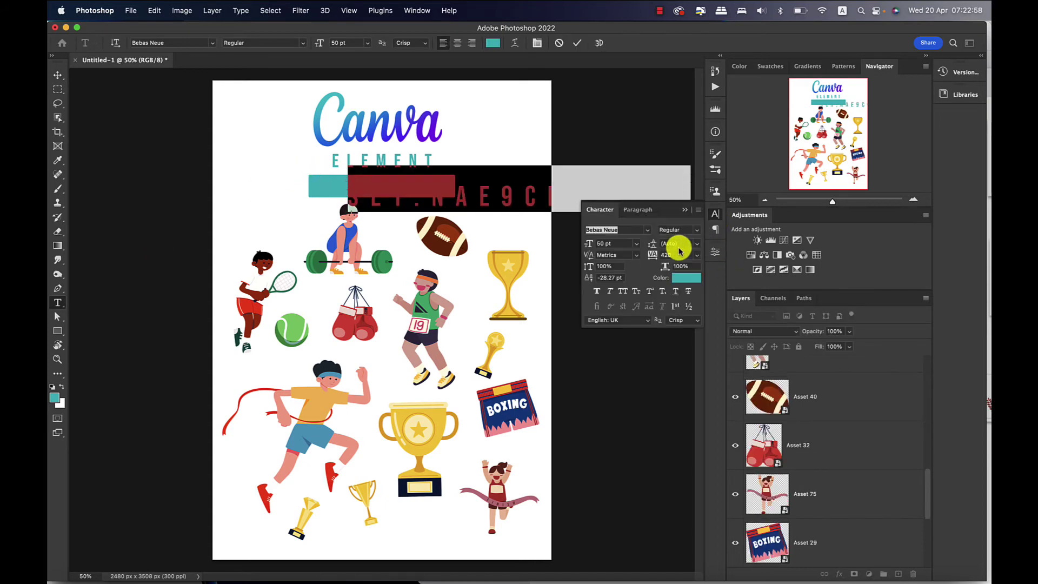
{"action": "left_click", "coordinate": [681, 254]}
{"action": "type", "text": "0"}
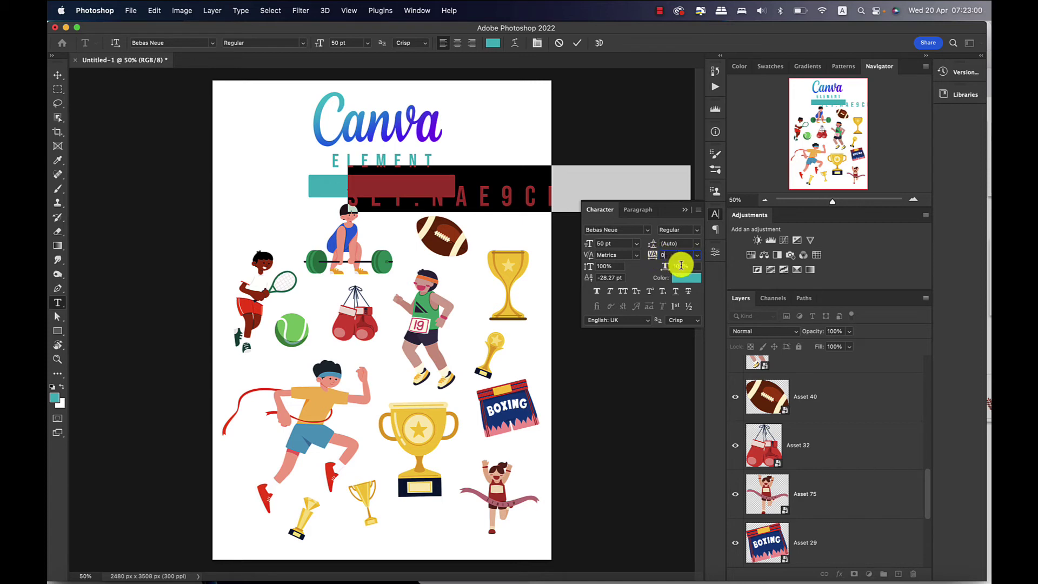
{"action": "key", "text": "Return"}
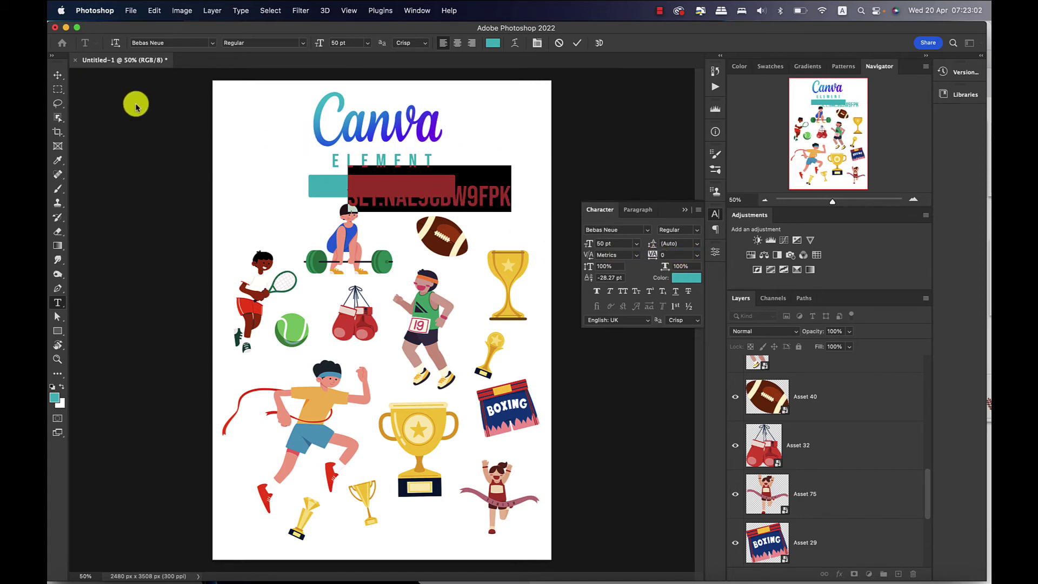
{"action": "left_click_drag", "start_coordinate": [321, 46], "coordinate": [313, 47]}
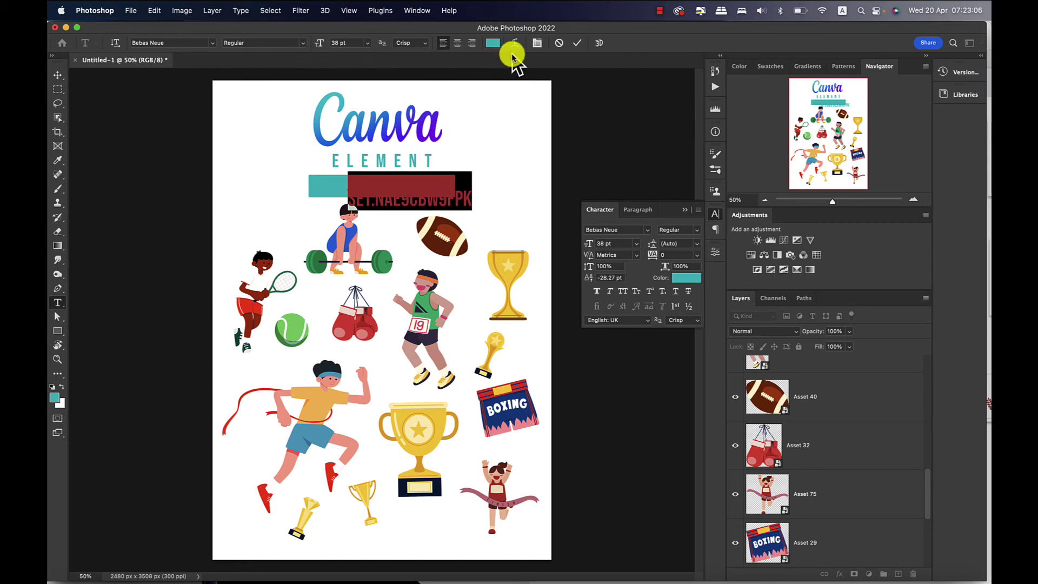
{"action": "left_click", "coordinate": [497, 43]}
{"action": "left_click", "coordinate": [597, 220]}
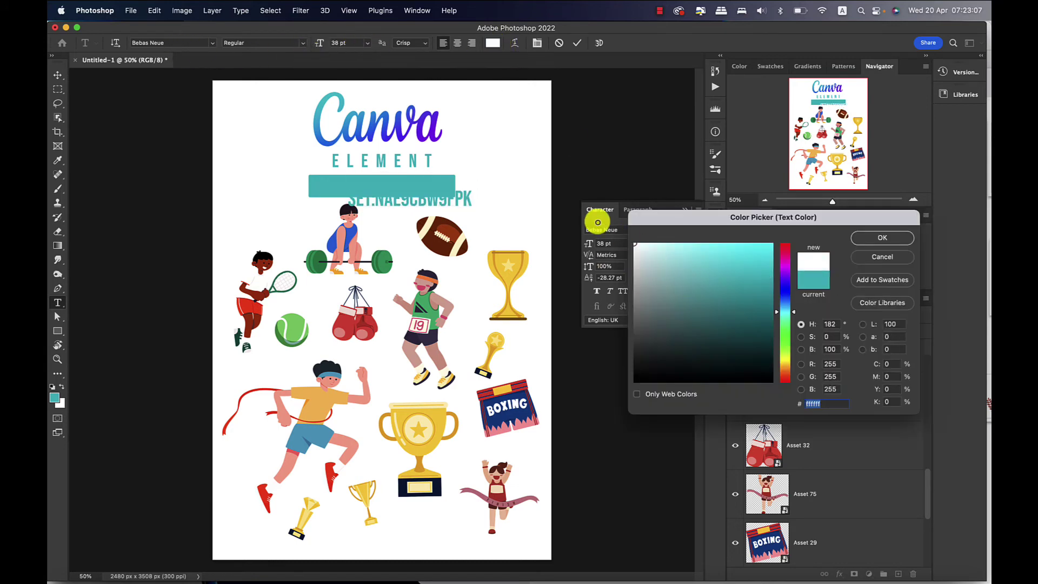
{"action": "left_click", "coordinate": [881, 237]}
{"action": "left_click", "coordinate": [55, 72]}
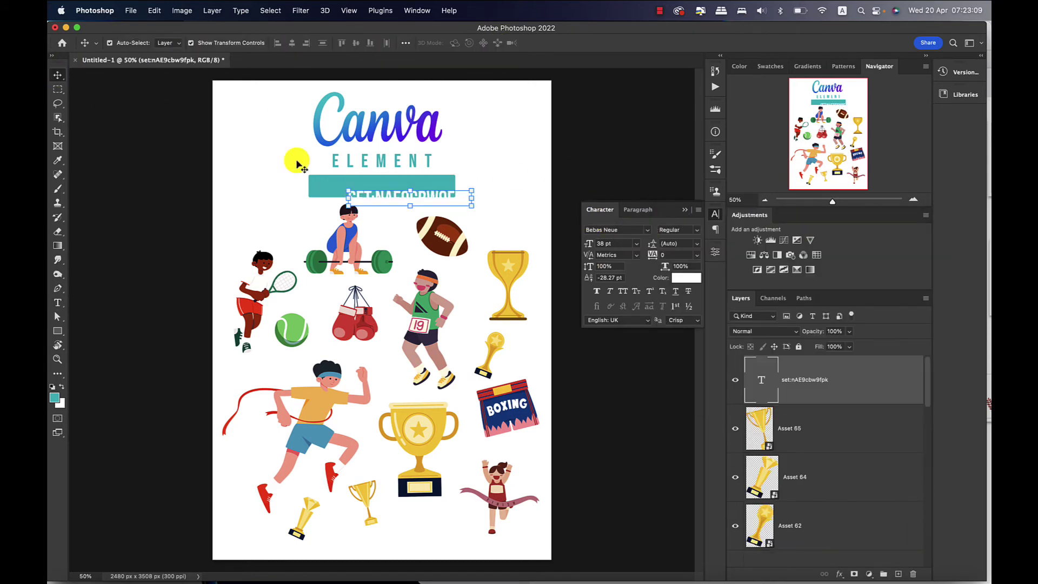
Move the ID text up into the teal bar.
{"action": "left_click", "coordinate": [408, 194]}
{"action": "left_click_drag", "start_coordinate": [407, 197], "coordinate": [386, 184]}
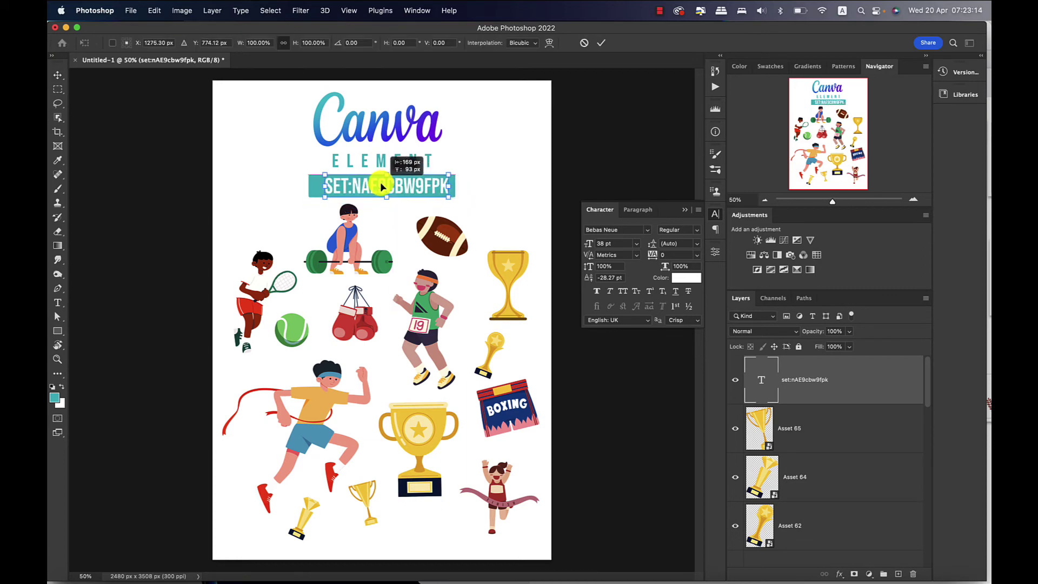
{"action": "key", "text": "Return"}
Change the ID text to the CordiaDSE font at 39 pt.
{"action": "double_click", "coordinate": [407, 189]}
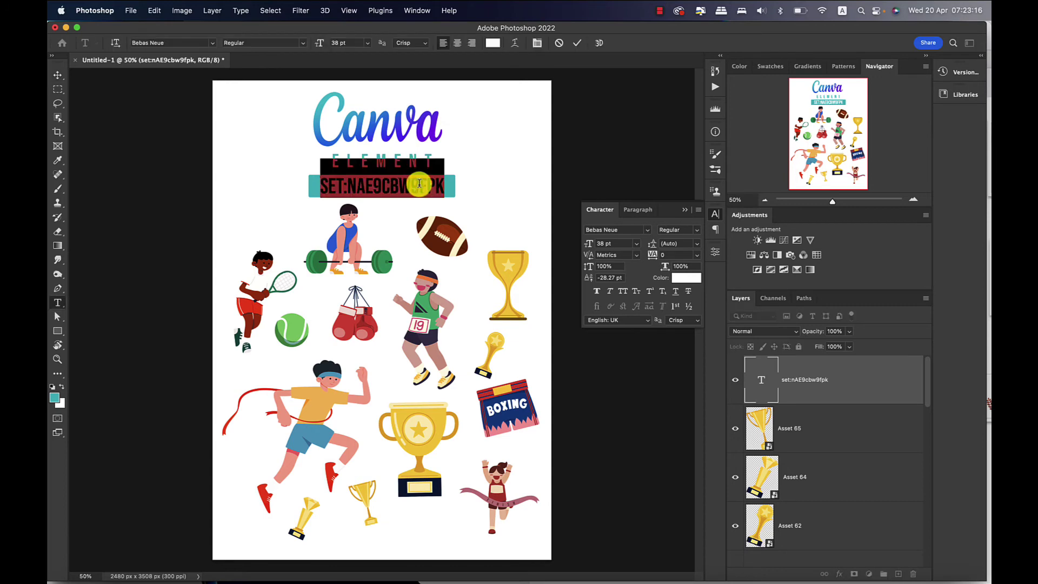
{"action": "left_click", "coordinate": [212, 47]}
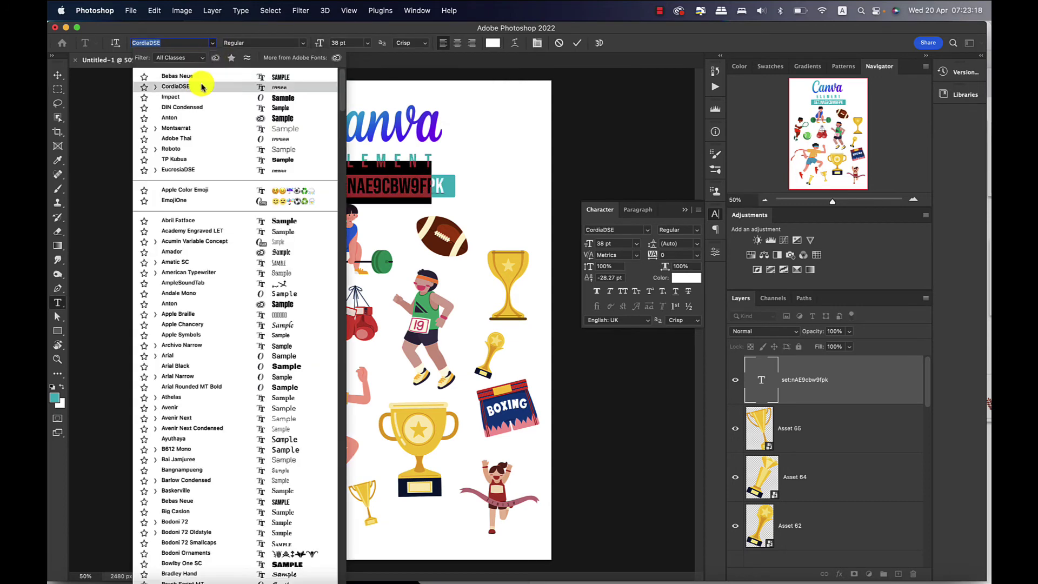
{"action": "left_click", "coordinate": [213, 88]}
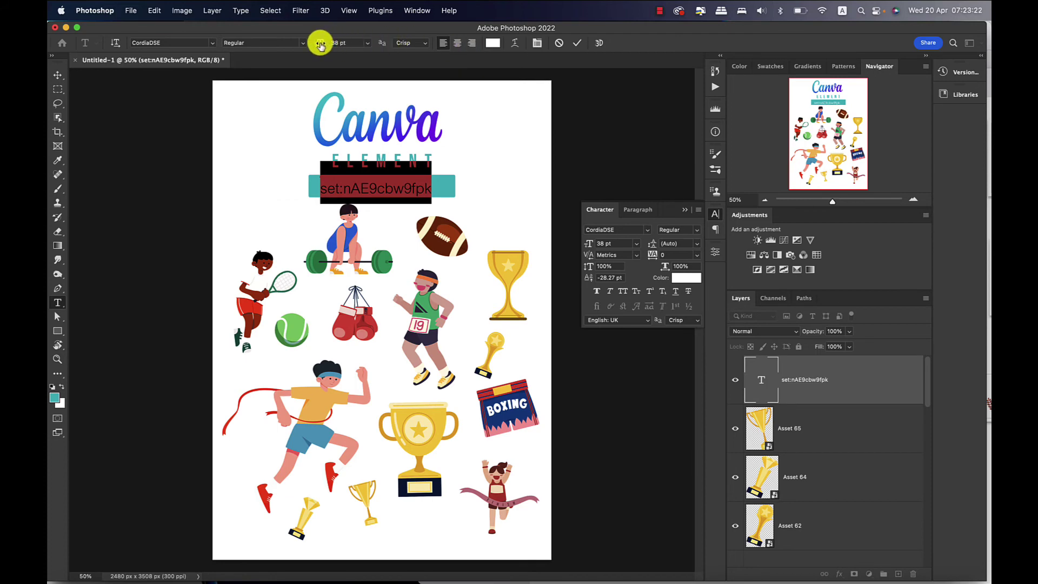
{"action": "left_click_drag", "start_coordinate": [321, 45], "coordinate": [320, 43]}
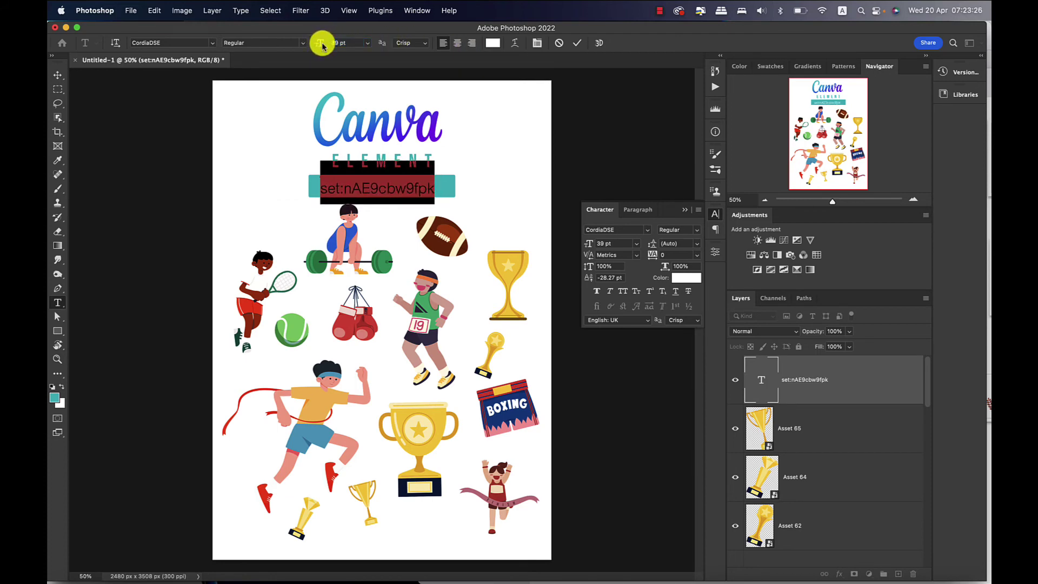
{"action": "left_click", "coordinate": [58, 74]}
Nudge the ID label so it sits centred in the teal bar.
{"action": "left_click", "coordinate": [512, 205]}
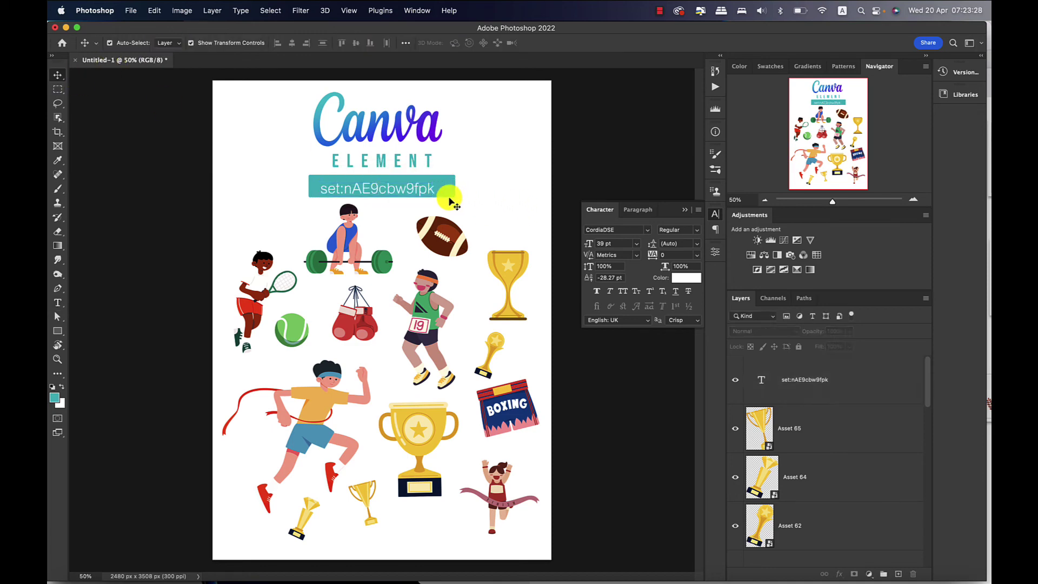
{"action": "left_click_drag", "start_coordinate": [426, 195], "coordinate": [427, 192]}
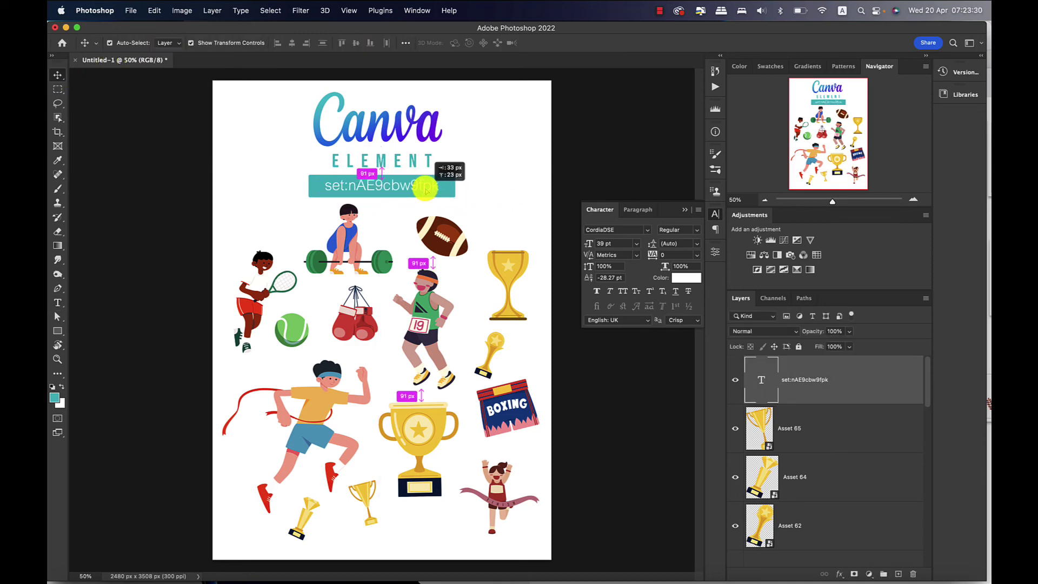
{"action": "left_click", "coordinate": [501, 176]}
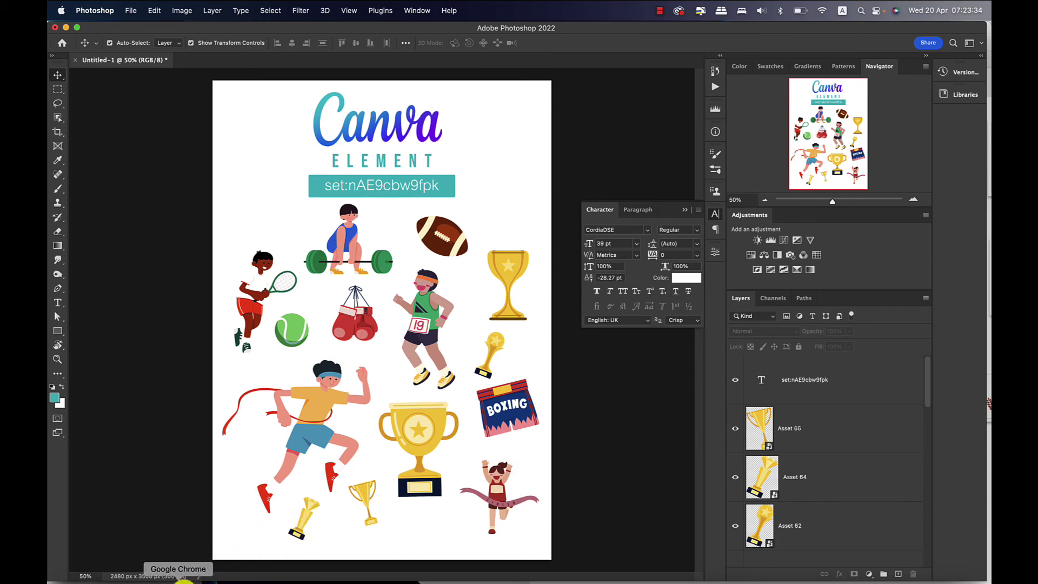
Back in Canva, scroll through the set:nAE9cbw9fpk sport illustrations in the Elements panel.
{"action": "left_click", "coordinate": [184, 580]}
{"action": "scroll", "coordinate": [247, 271], "scroll_direction": "down", "scroll_amount": 2}
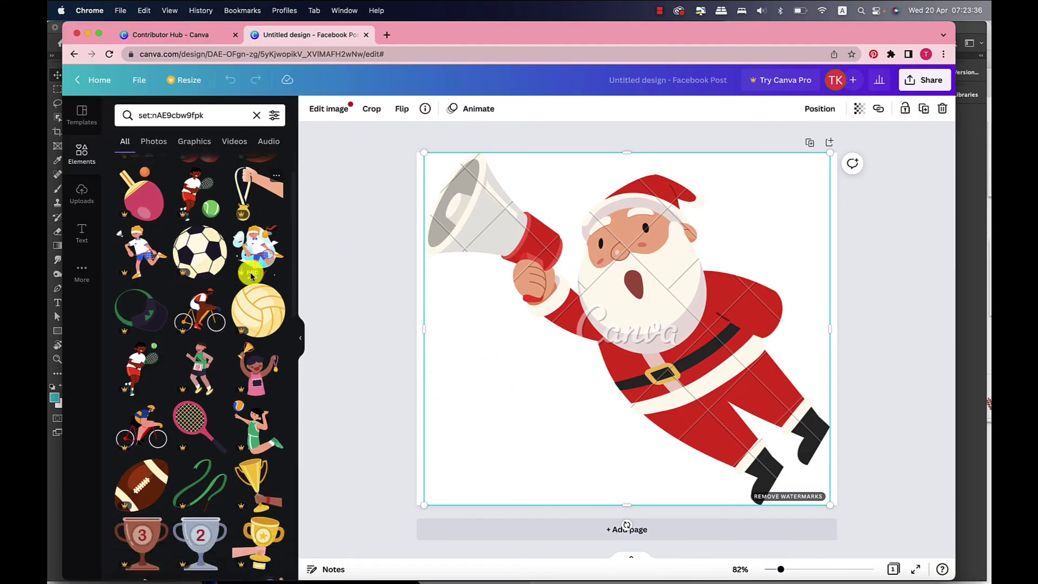
{"action": "scroll", "coordinate": [249, 273], "scroll_direction": "down", "scroll_amount": 10}
{"action": "scroll", "coordinate": [250, 276], "scroll_direction": "down", "scroll_amount": 1}
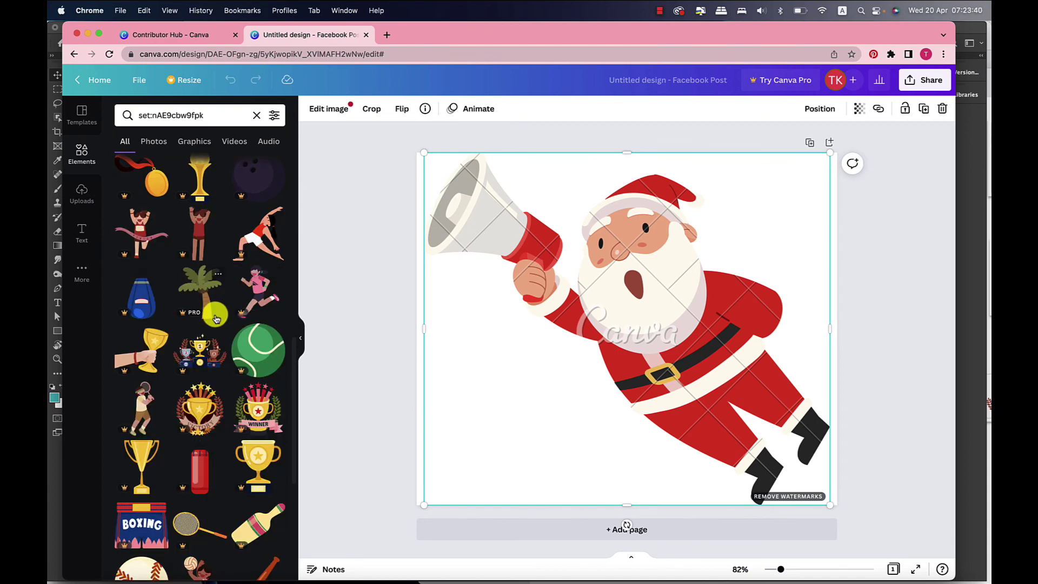
{"action": "scroll", "coordinate": [216, 319], "scroll_direction": "down", "scroll_amount": 5}
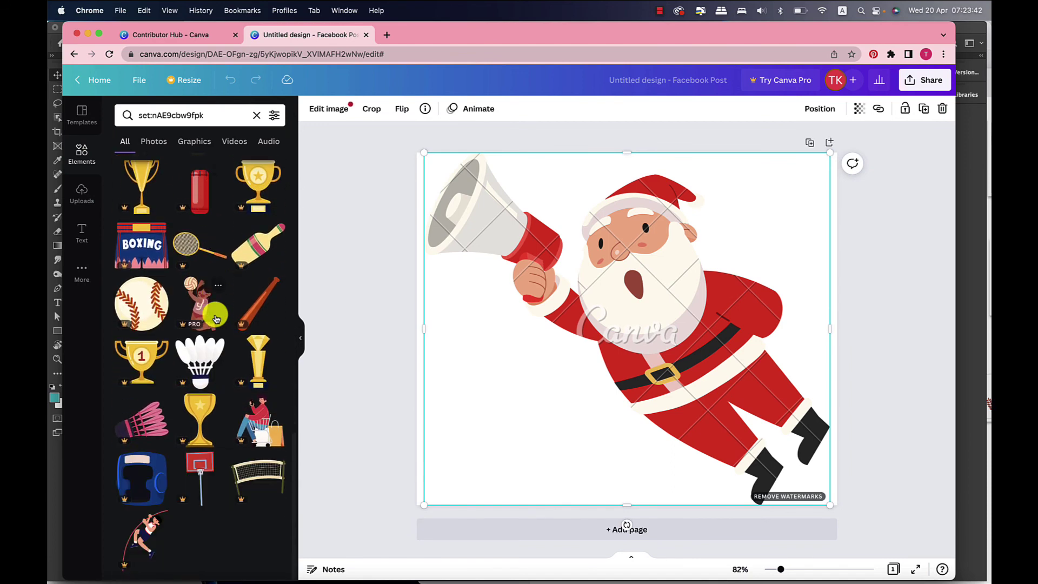
{"action": "scroll", "coordinate": [216, 319], "scroll_direction": "down", "scroll_amount": 5}
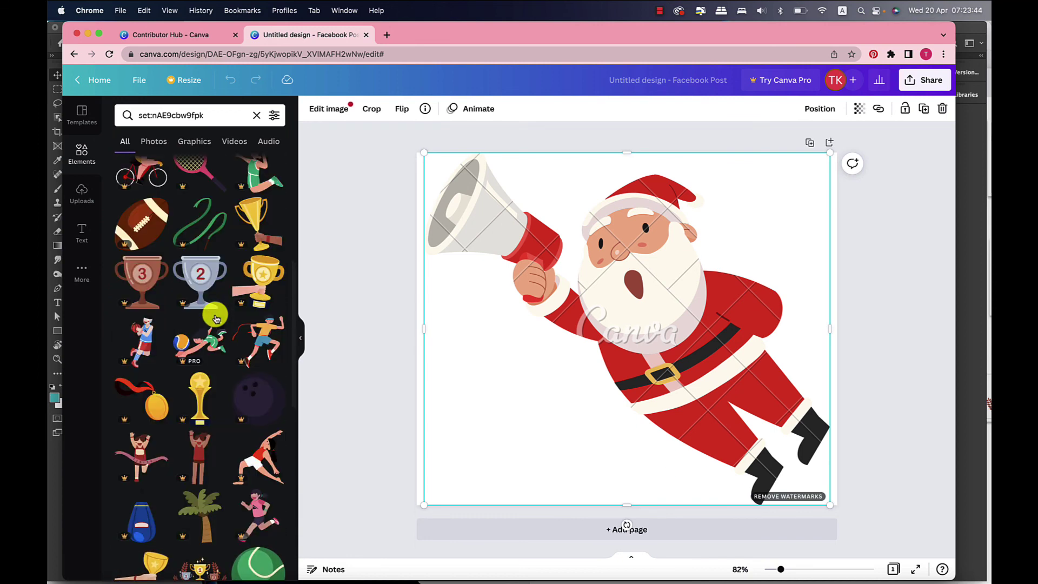
{"action": "scroll", "coordinate": [216, 319], "scroll_direction": "up", "scroll_amount": 5}
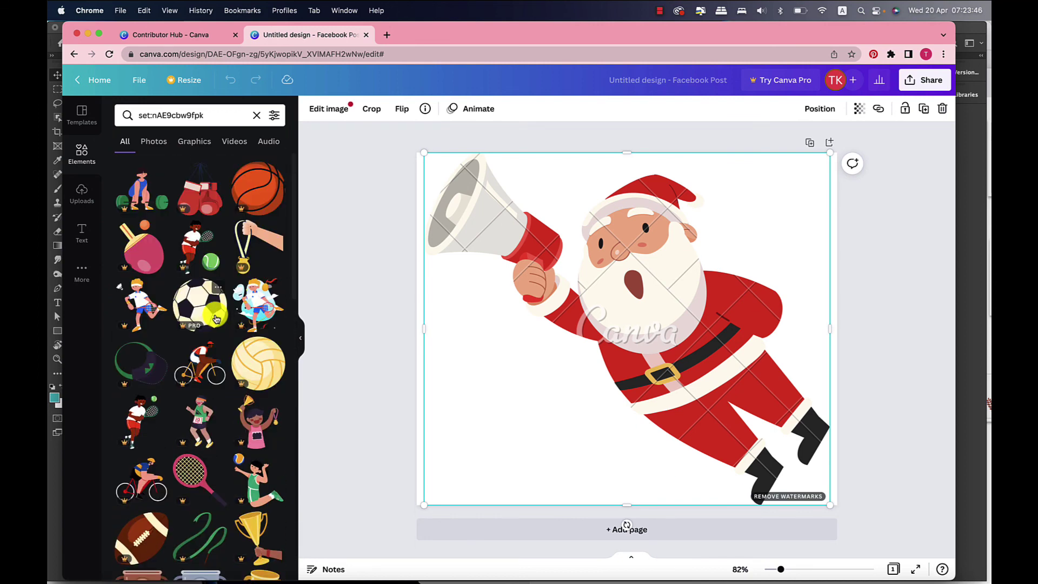